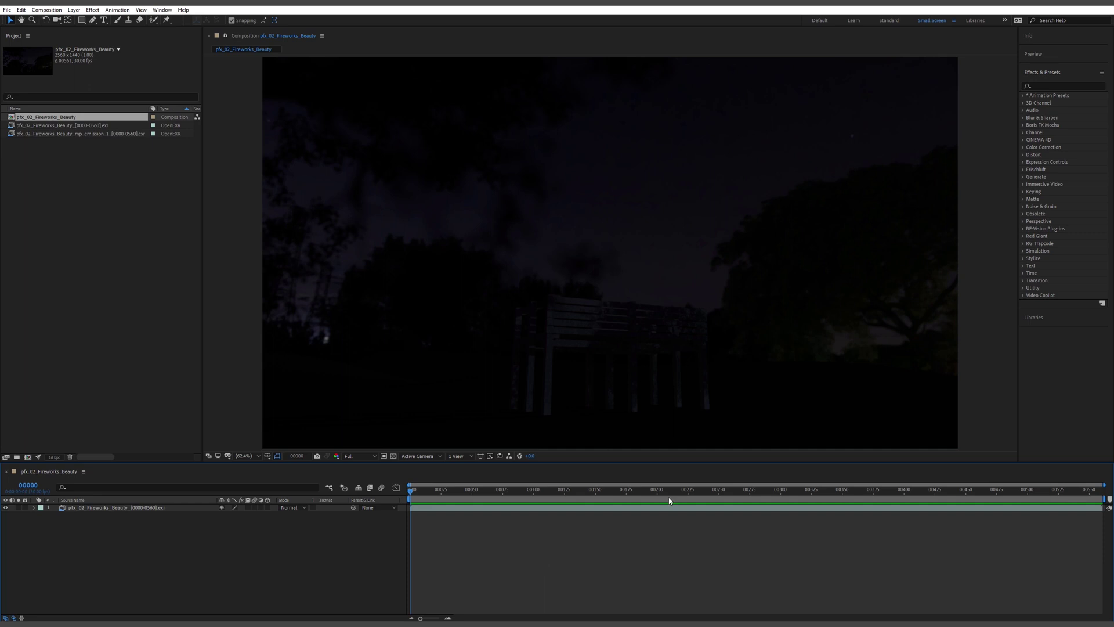
# - Preview the beauty pass, then add the mp_emission EXR as layer 1 above it
pyautogui.press('space')
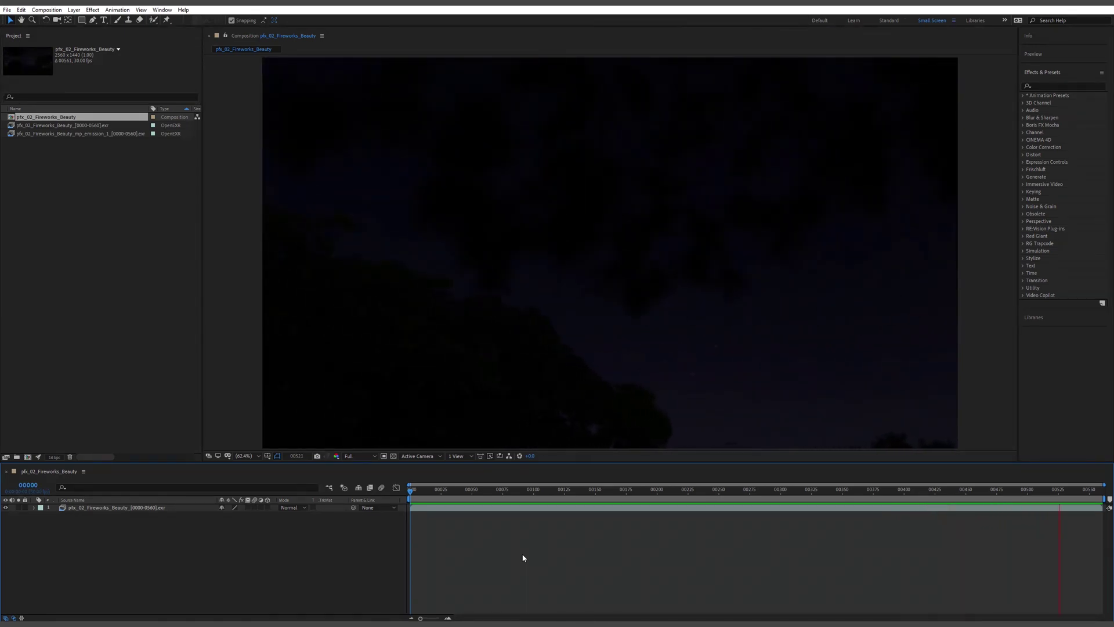
pyautogui.moveTo(411, 489); pyautogui.dragTo(565, 517)
pyautogui.click(90, 134)
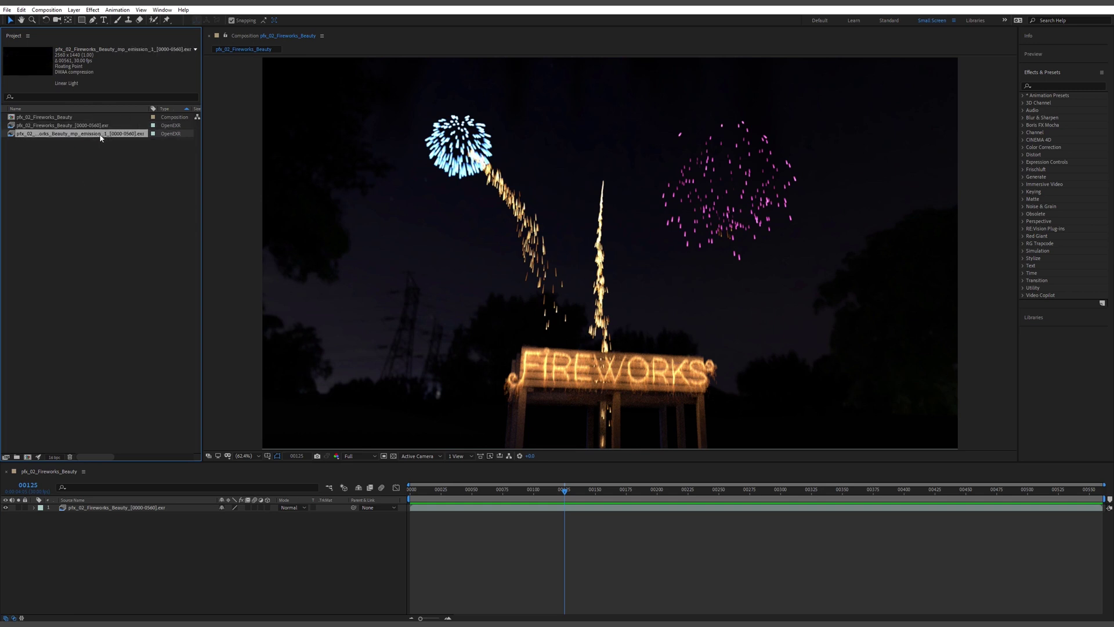
pyautogui.moveTo(143, 507); pyautogui.dragTo(143, 506)
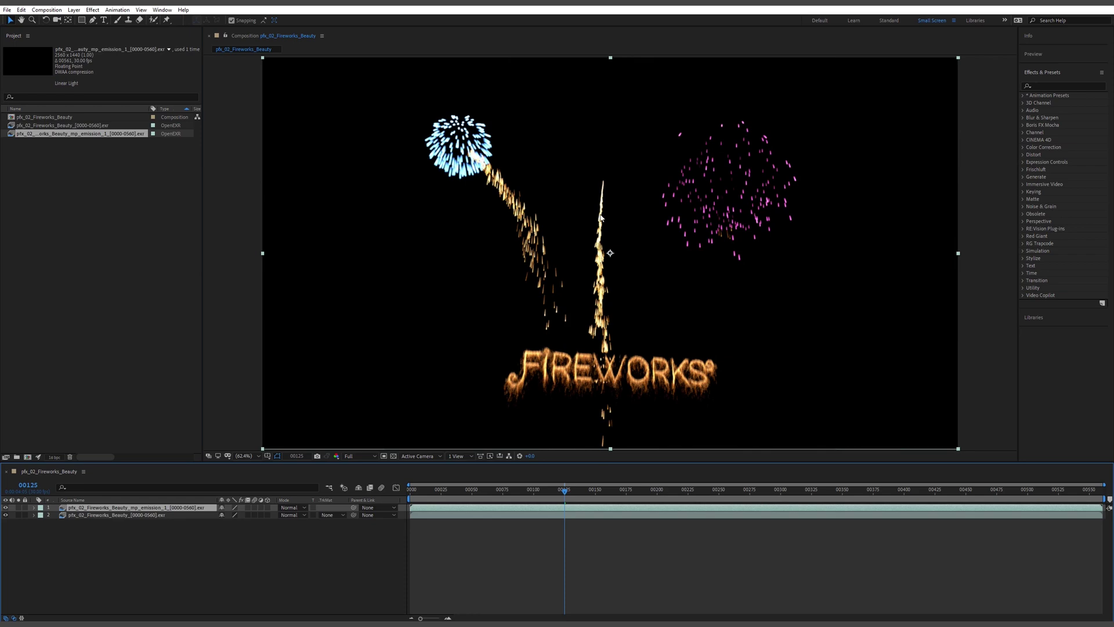
pyautogui.moveTo(559, 495); pyautogui.dragTo(514, 527)
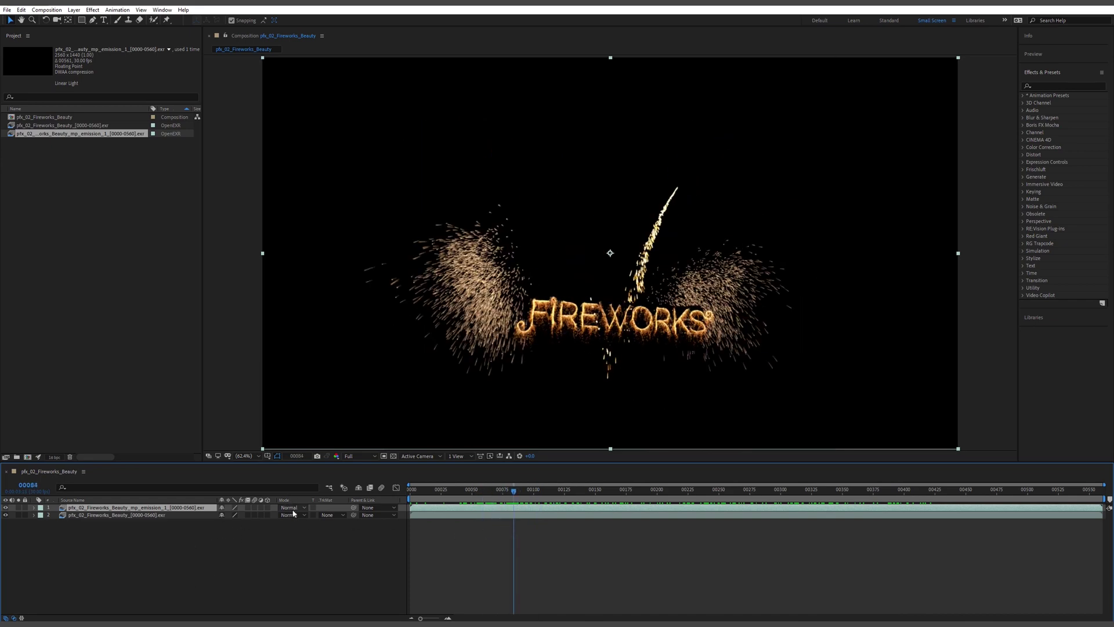
# - Set the emission layer's blend mode to Add and scrub forward to review the glow
pyautogui.click(282, 545)
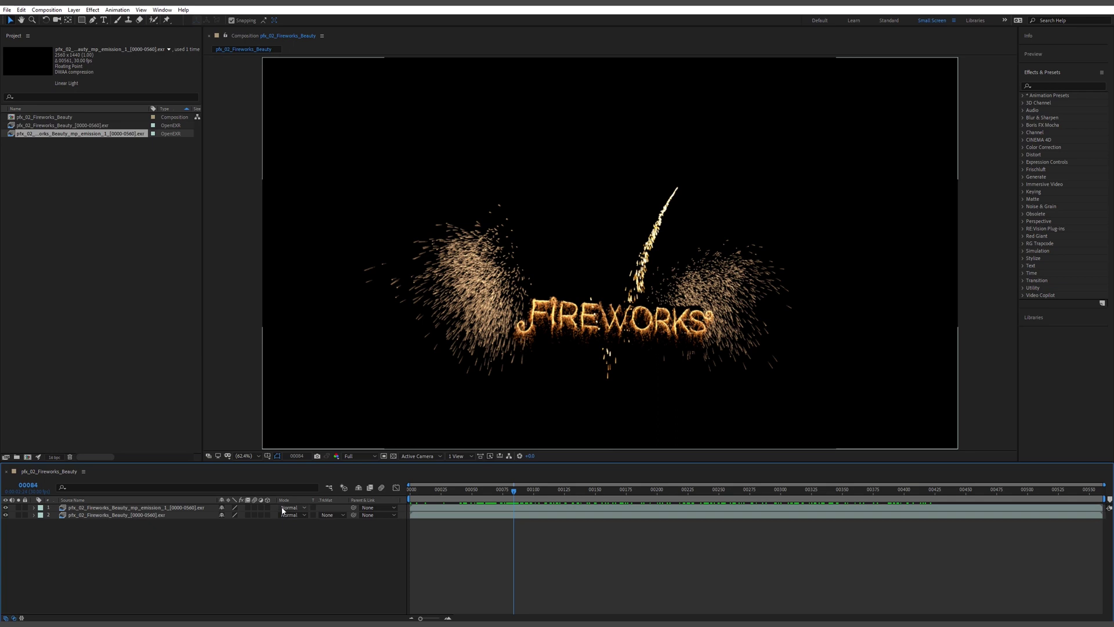
pyautogui.click(302, 508)
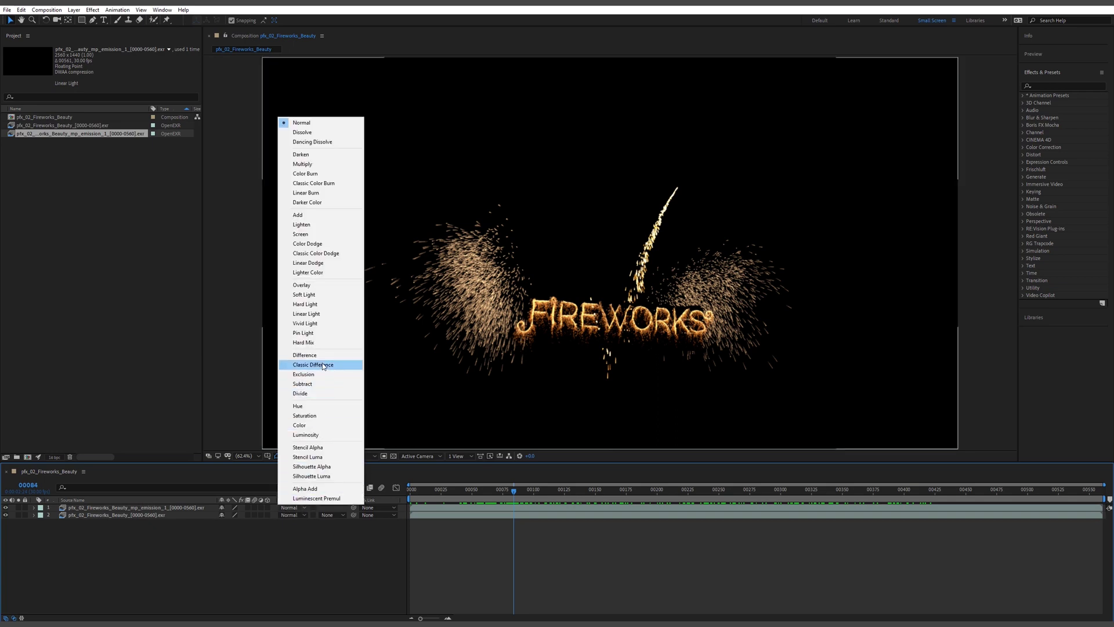
pyautogui.click(326, 217)
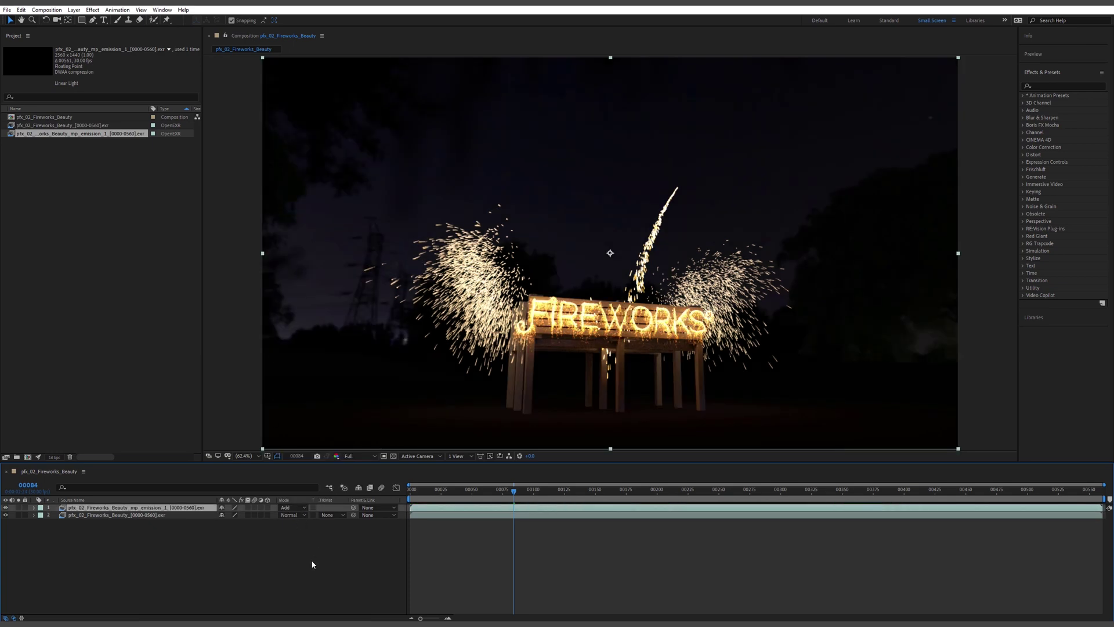
pyautogui.moveTo(526, 489); pyautogui.dragTo(719, 505)
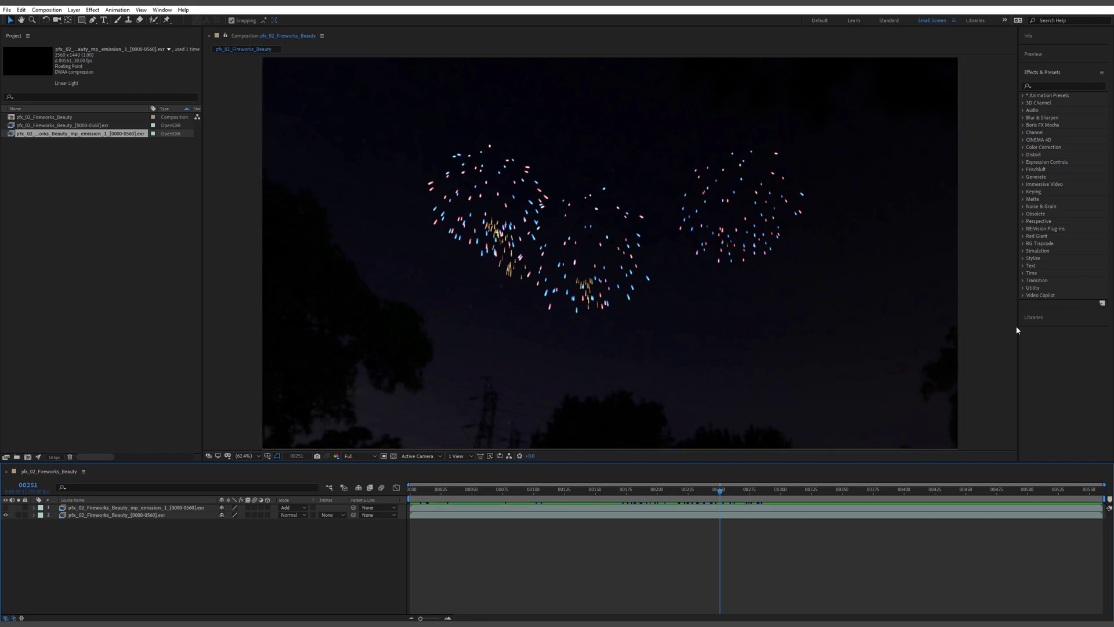
# - Search 'fast' in Effects & Presets and apply Fast Box Blur to the emission layer
pyautogui.click(1052, 86)
pyautogui.write('fast')
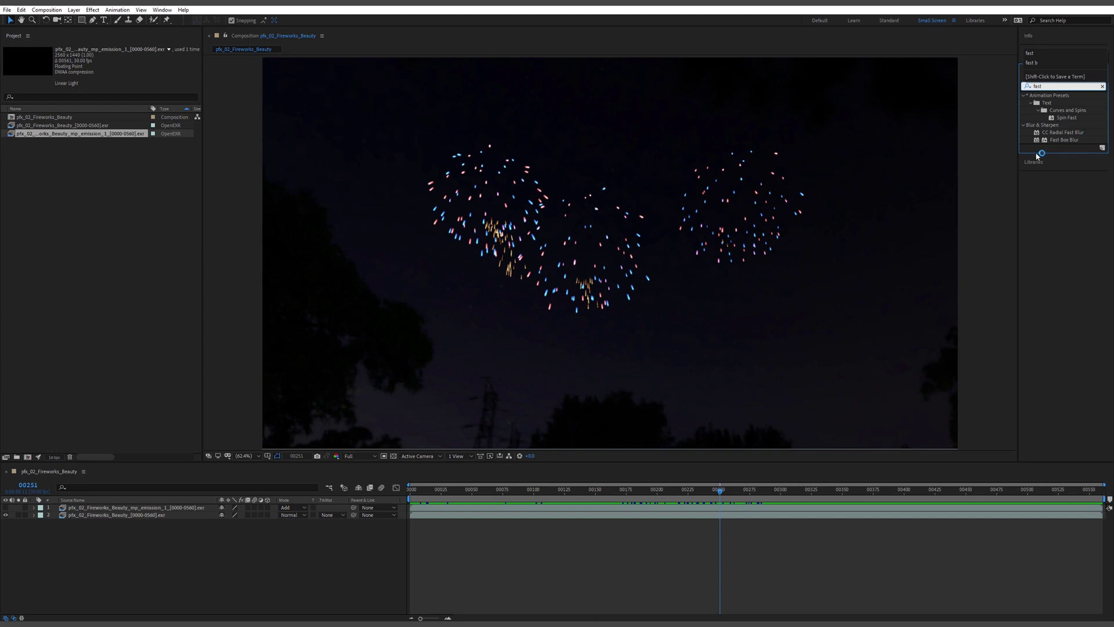
pyautogui.click(559, 251)
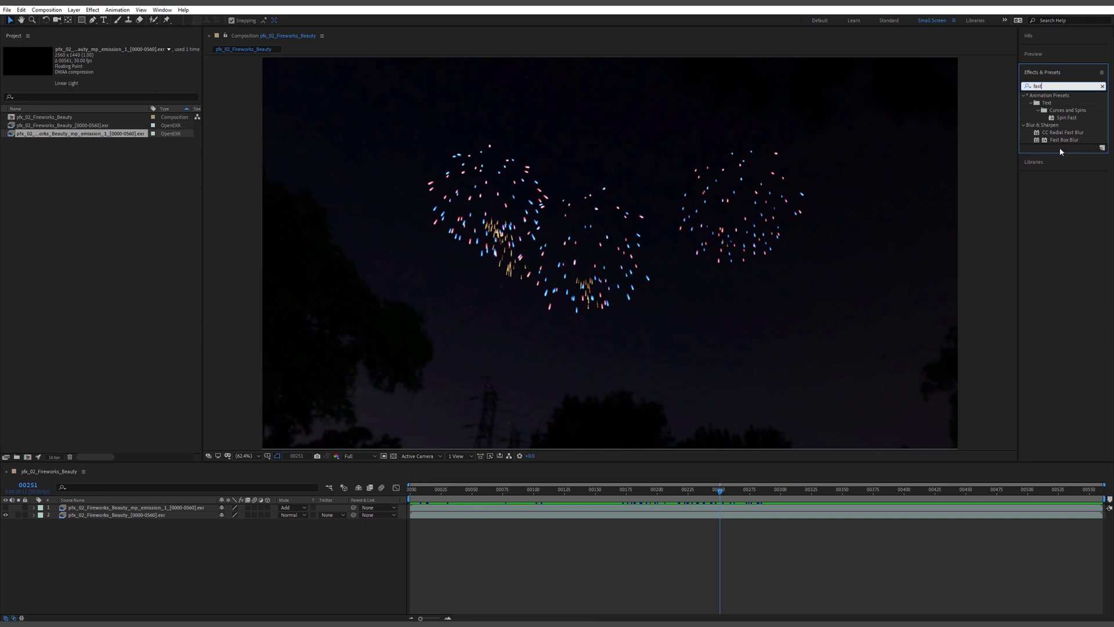
pyautogui.moveTo(1053, 184); pyautogui.dragTo(103, 511)
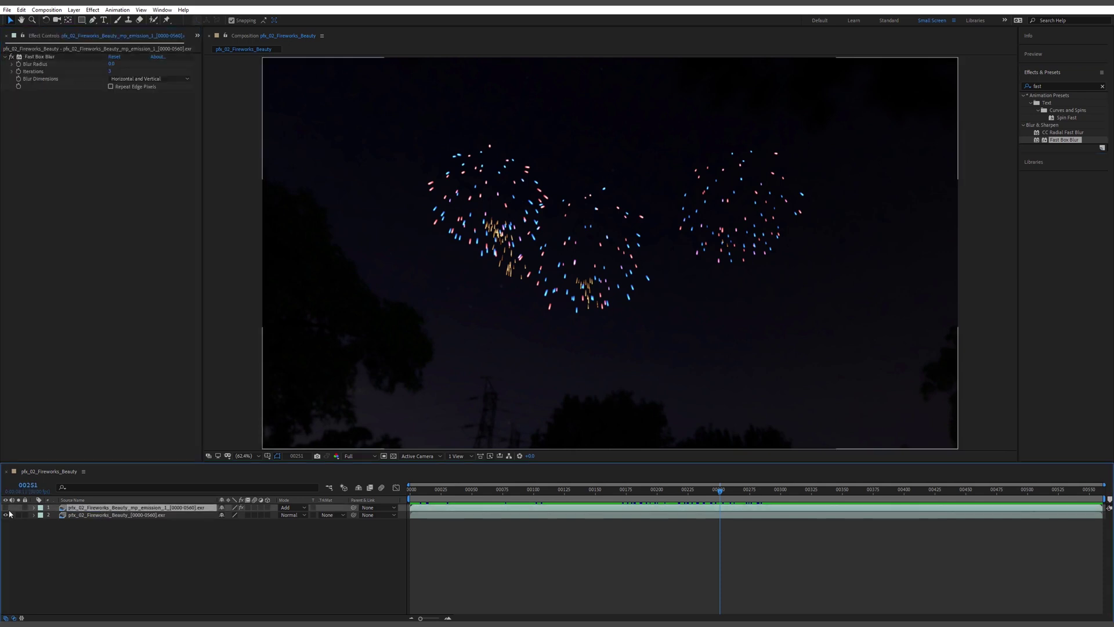
# - Rename the emission layer to 'Bloom Large'
pyautogui.rightClick(123, 509)
pyautogui.click(139, 503)
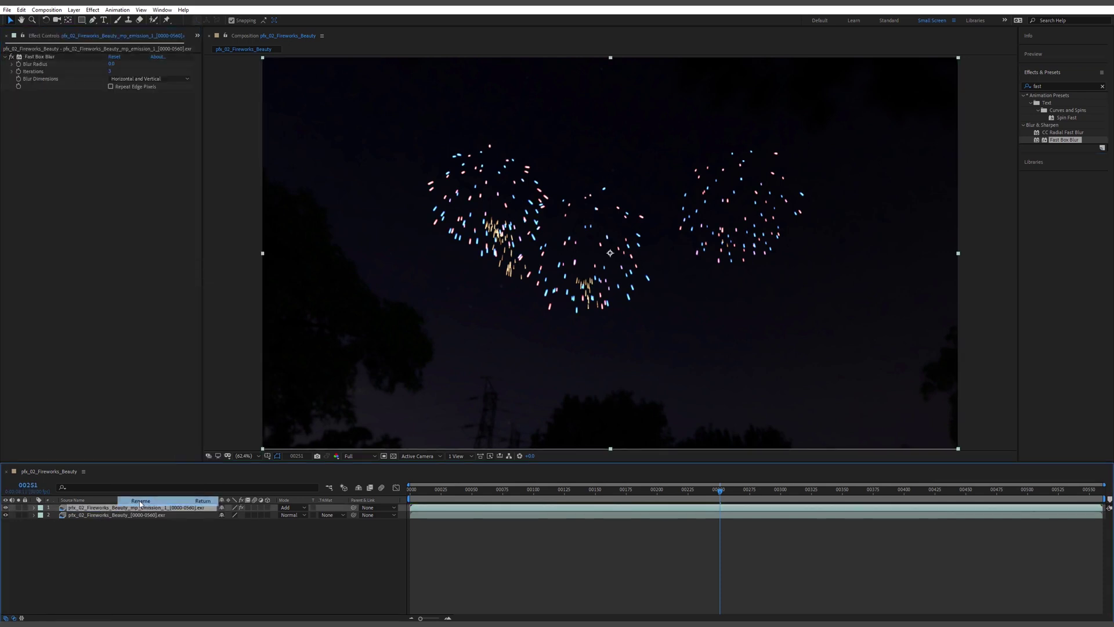
pyautogui.write('Bloom ')
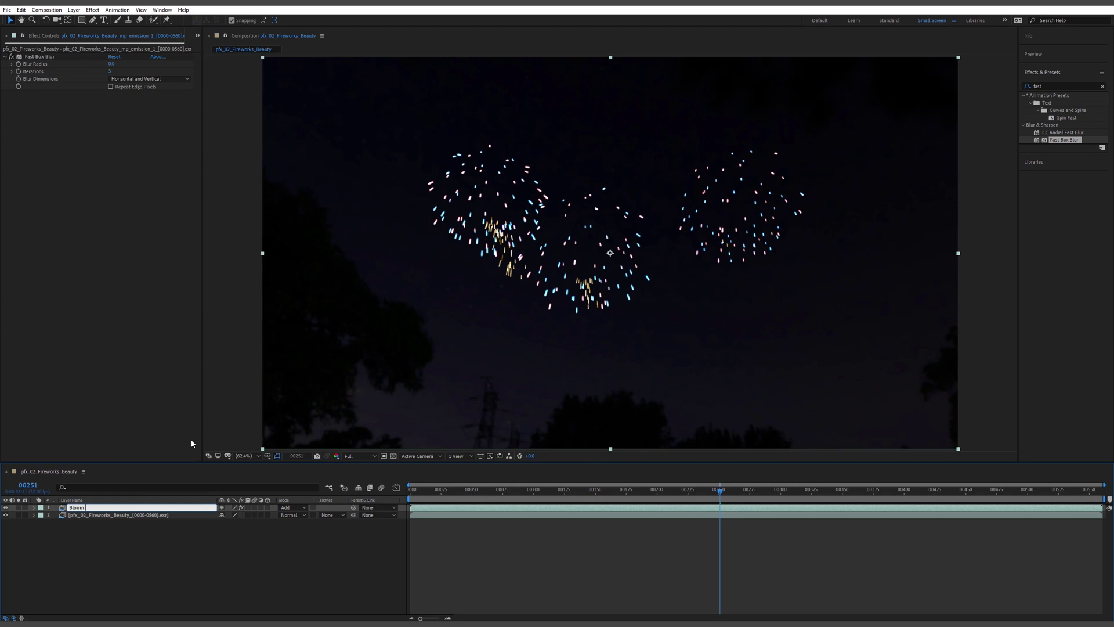
pyautogui.write('Large')
pyautogui.press('Return')
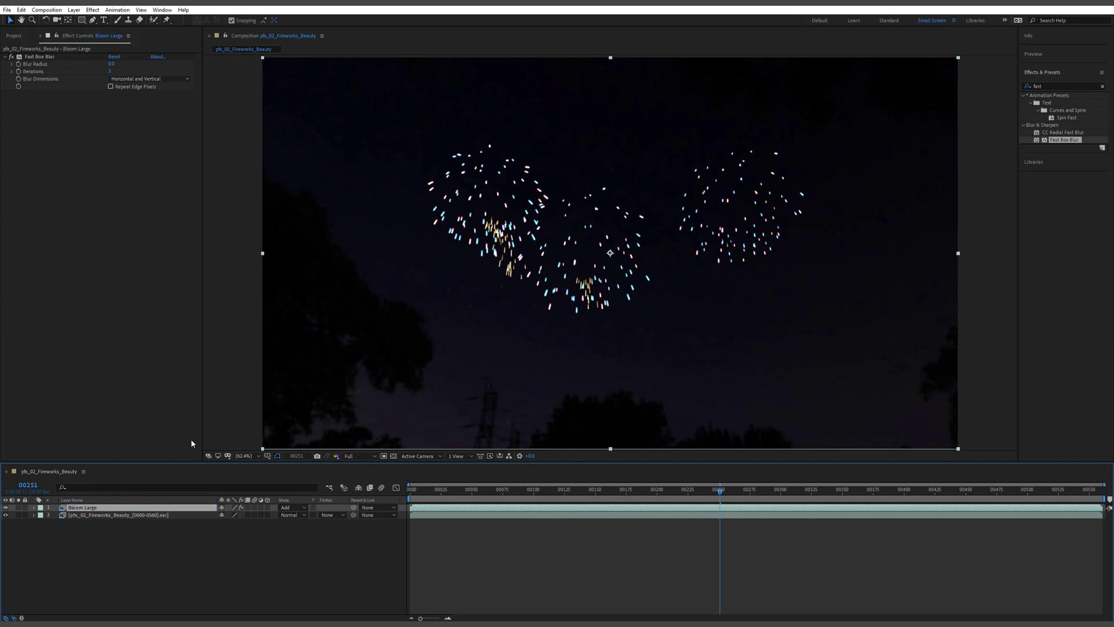
pyautogui.press('e')
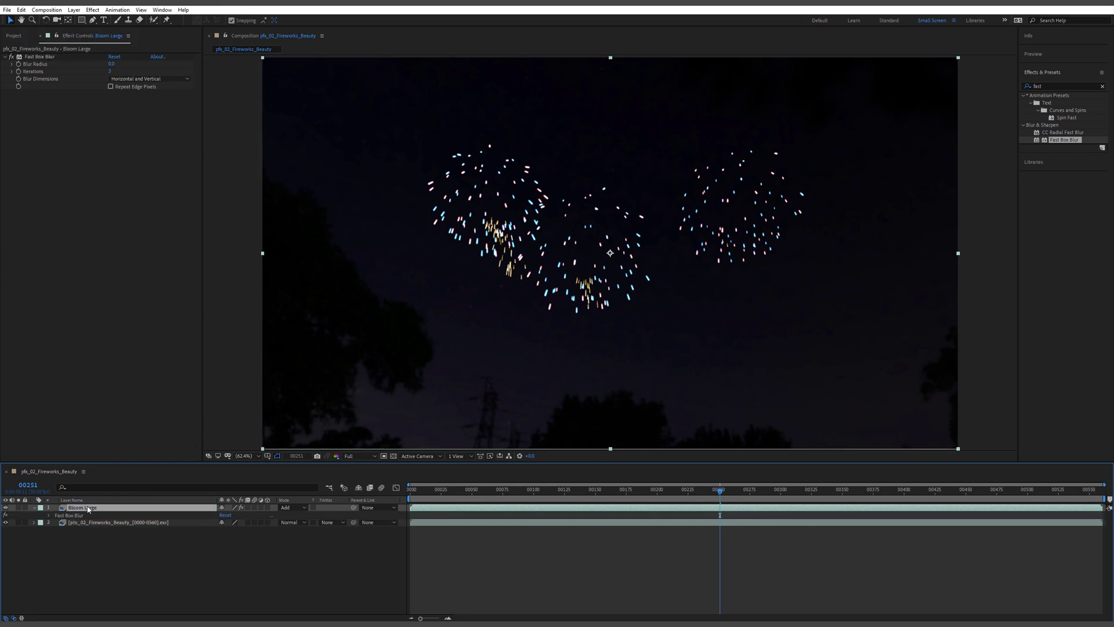
# - Rename the layer again, this time to 'Bloom Soft'
pyautogui.rightClick(89, 508)
pyautogui.click(99, 502)
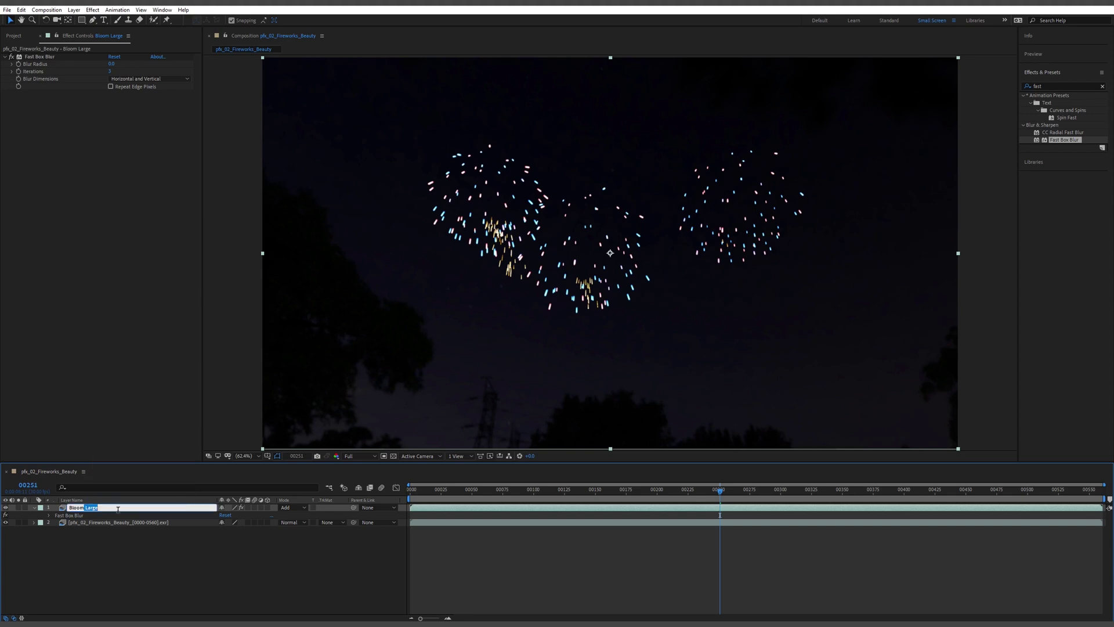
pyautogui.write('Bloom Soft')
pyautogui.press('Return')
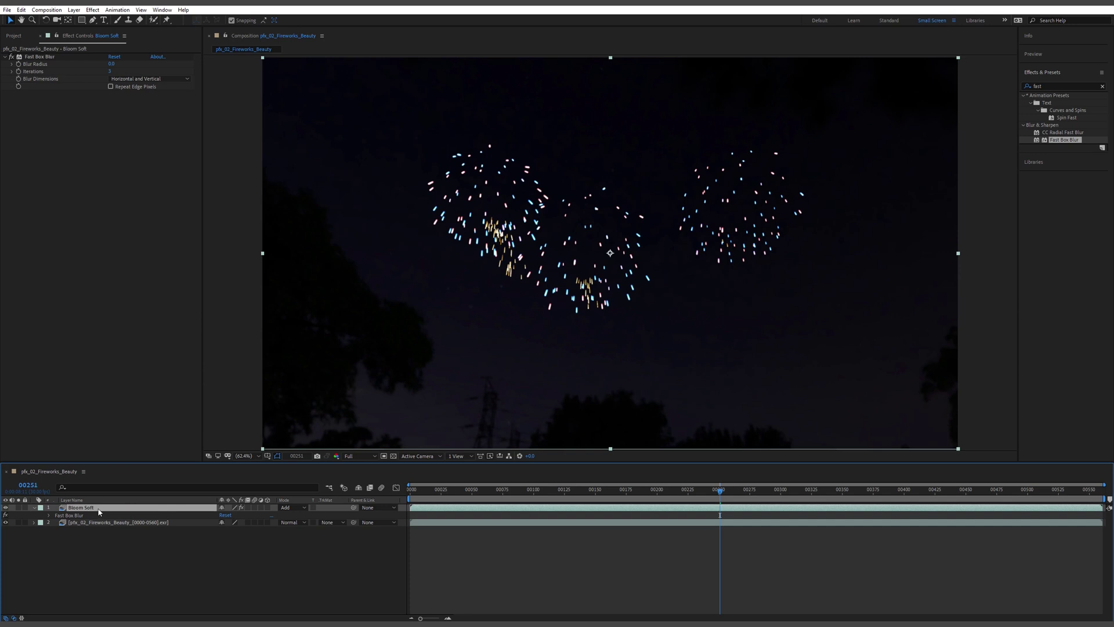
# - Raise Bloom Soft's Fast Box Blur radius to 15, then to 29, on the FIREWORKS sign frame
pyautogui.moveTo(112, 66); pyautogui.dragTo(115, 64)
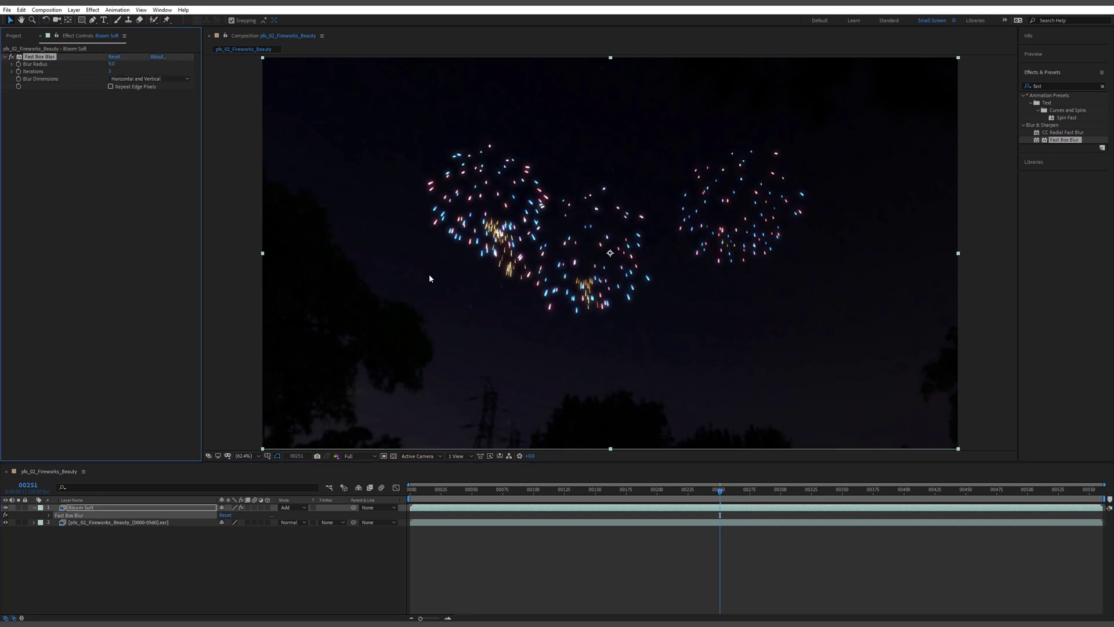
pyautogui.moveTo(682, 492); pyautogui.dragTo(569, 499)
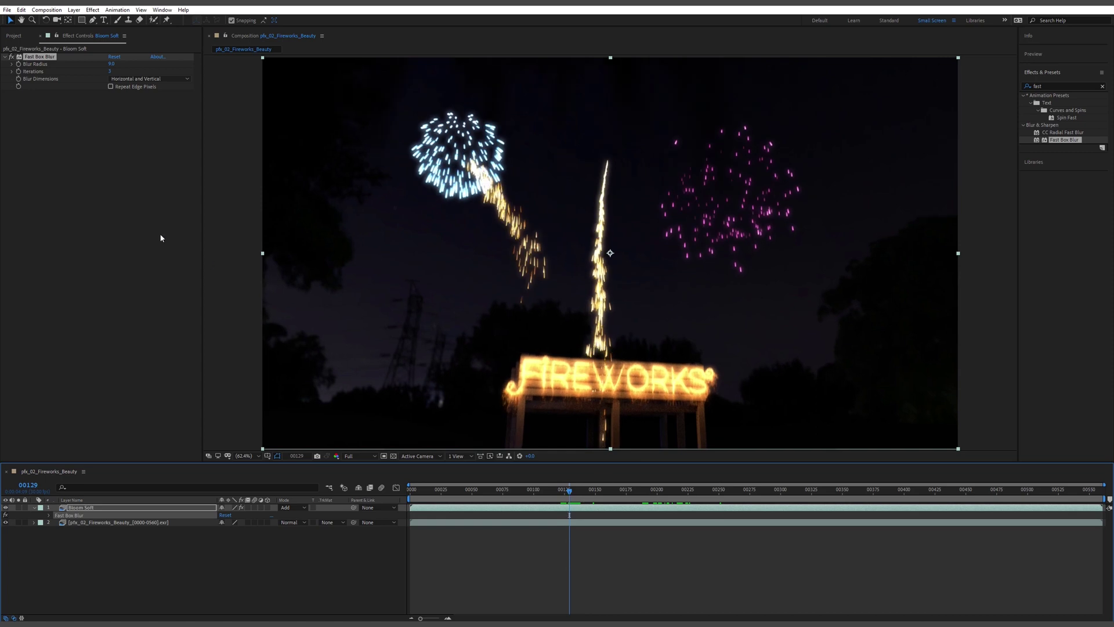
pyautogui.moveTo(112, 64); pyautogui.dragTo(136, 71)
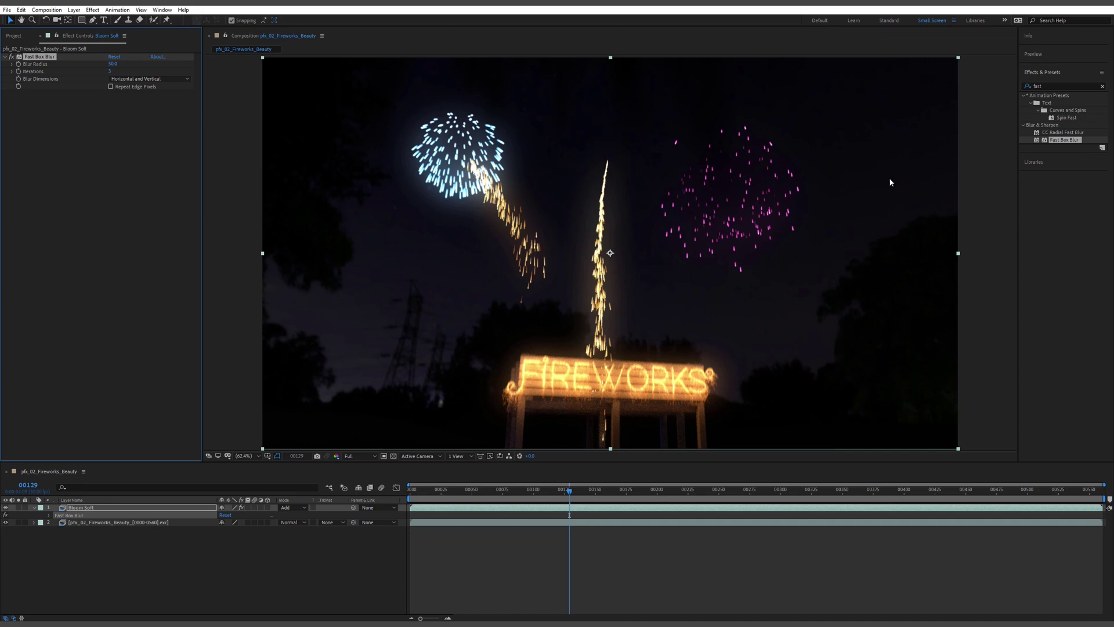
pyautogui.scroll(2, 890, 183)
pyautogui.moveTo(662, 277); pyautogui.dragTo(400, 82)
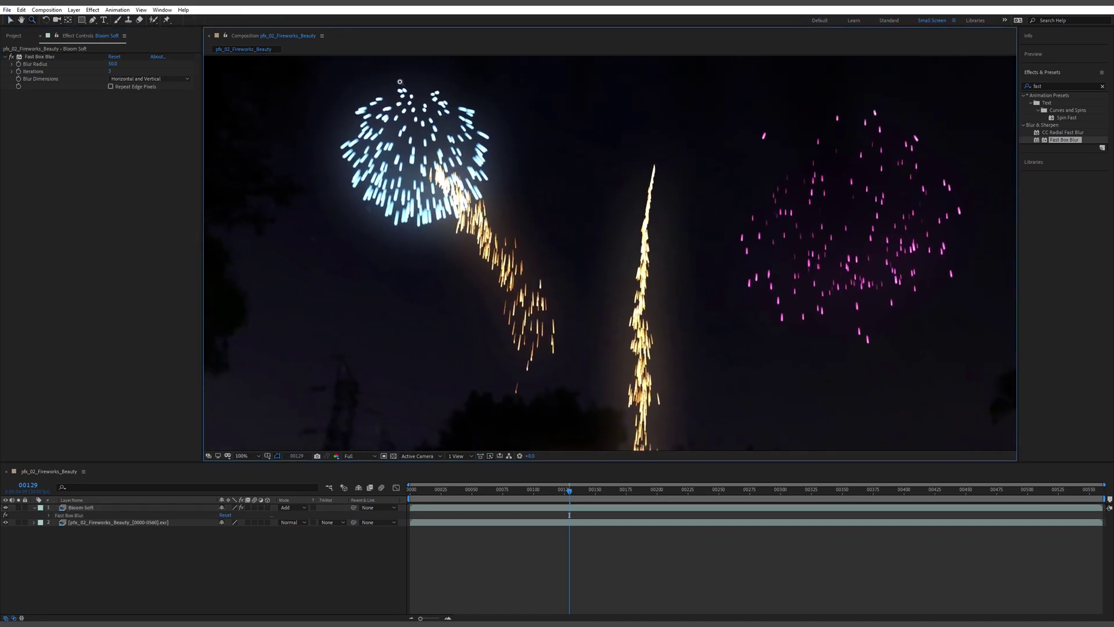
# - Push the blur radius further to 65 and then 80, reframing the whole comp
pyautogui.click(39, 57)
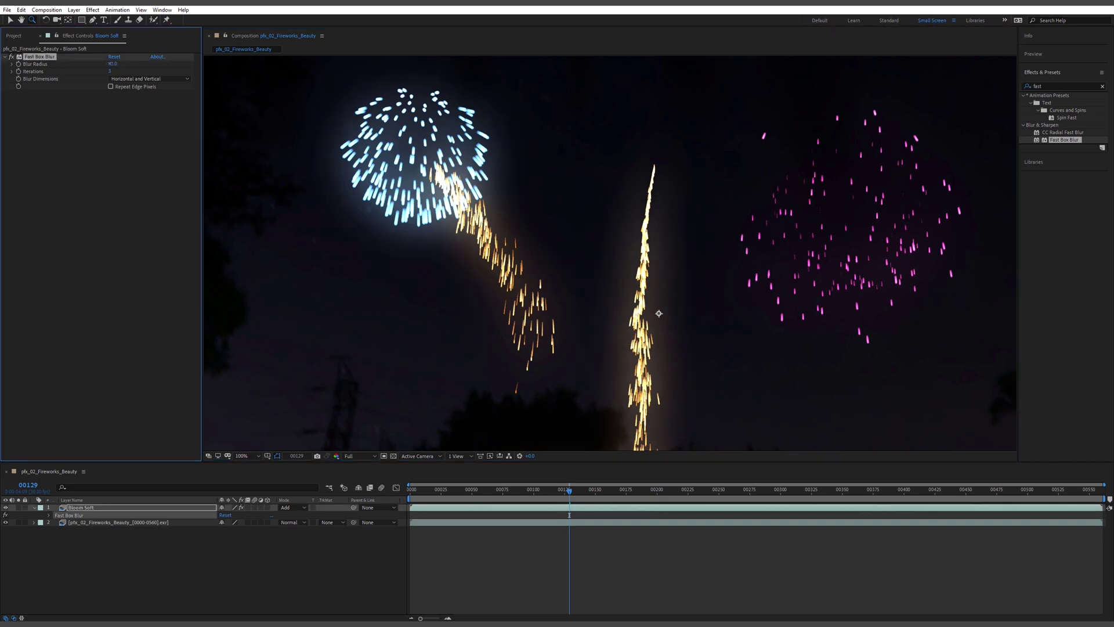
pyautogui.moveTo(113, 64); pyautogui.dragTo(127, 67)
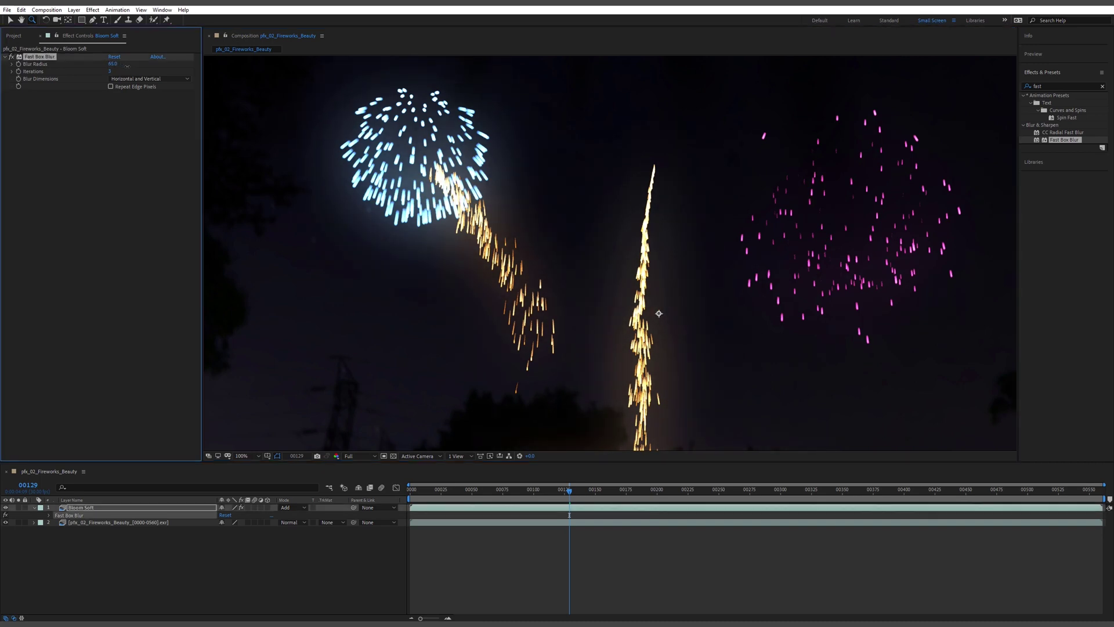
pyautogui.moveTo(690, 374); pyautogui.dragTo(658, 260)
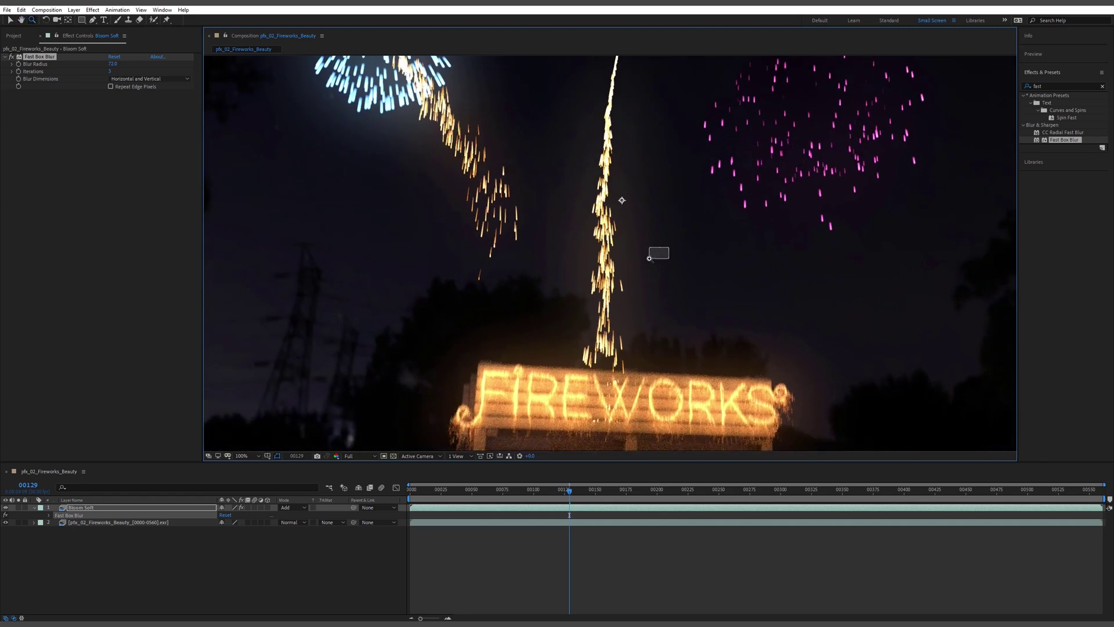
pyautogui.keyDown('alt'); pyautogui.click(649, 258); pyautogui.keyUp('alt')
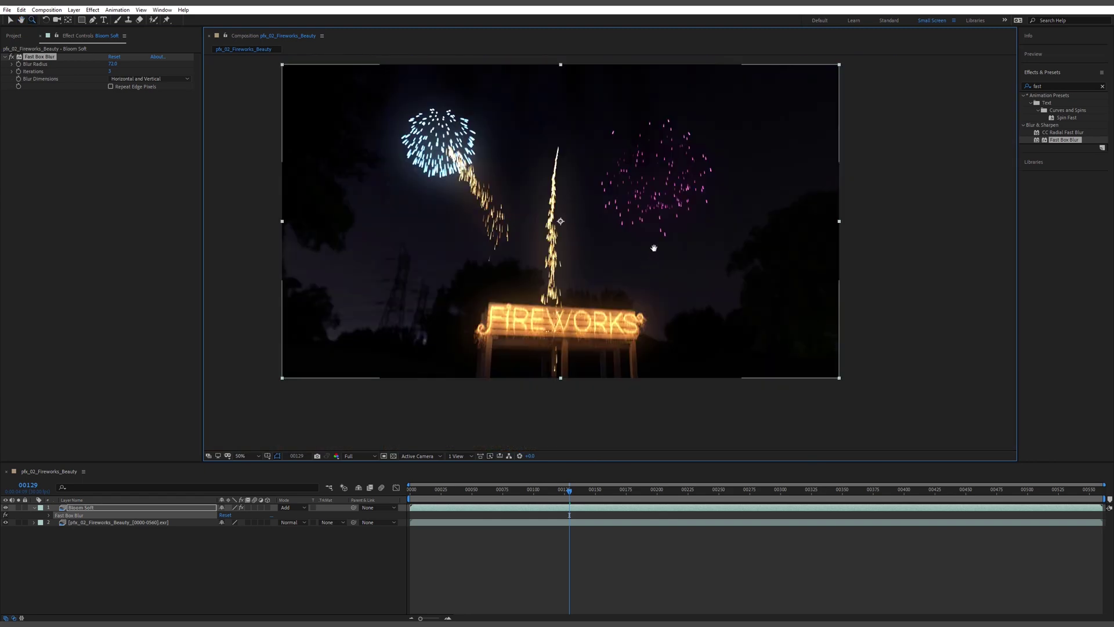
pyautogui.moveTo(654, 249); pyautogui.dragTo(656, 257)
pyautogui.moveTo(112, 64); pyautogui.dragTo(128, 62)
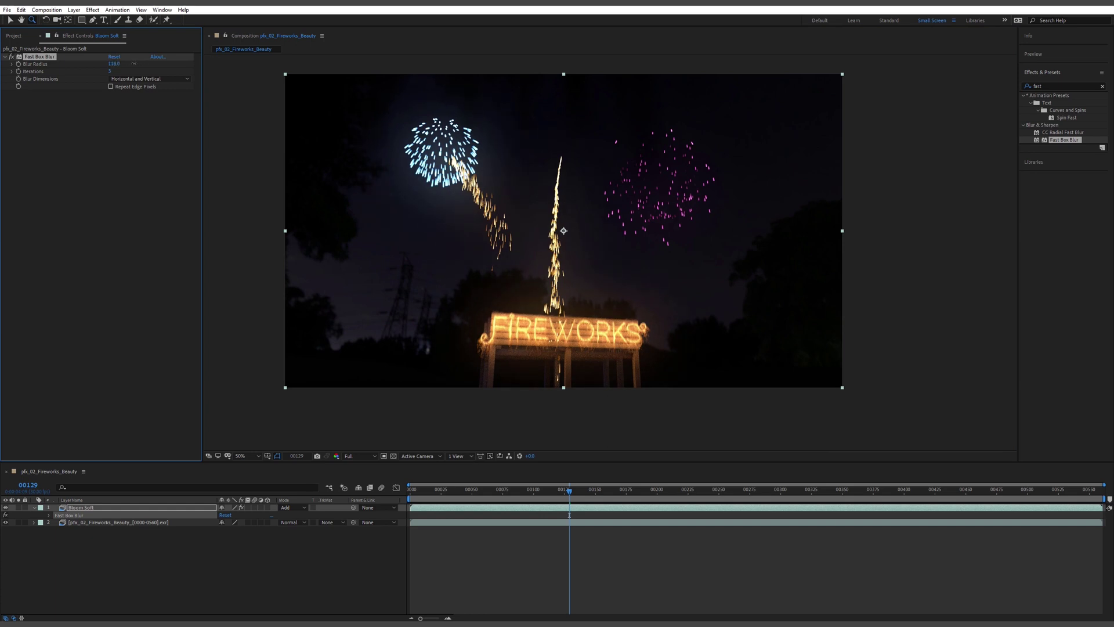
# - Switch to the Selection tool, select Bloom Soft, and rewind to an earlier fireworks frame
pyautogui.press('v')
pyautogui.click(920, 218)
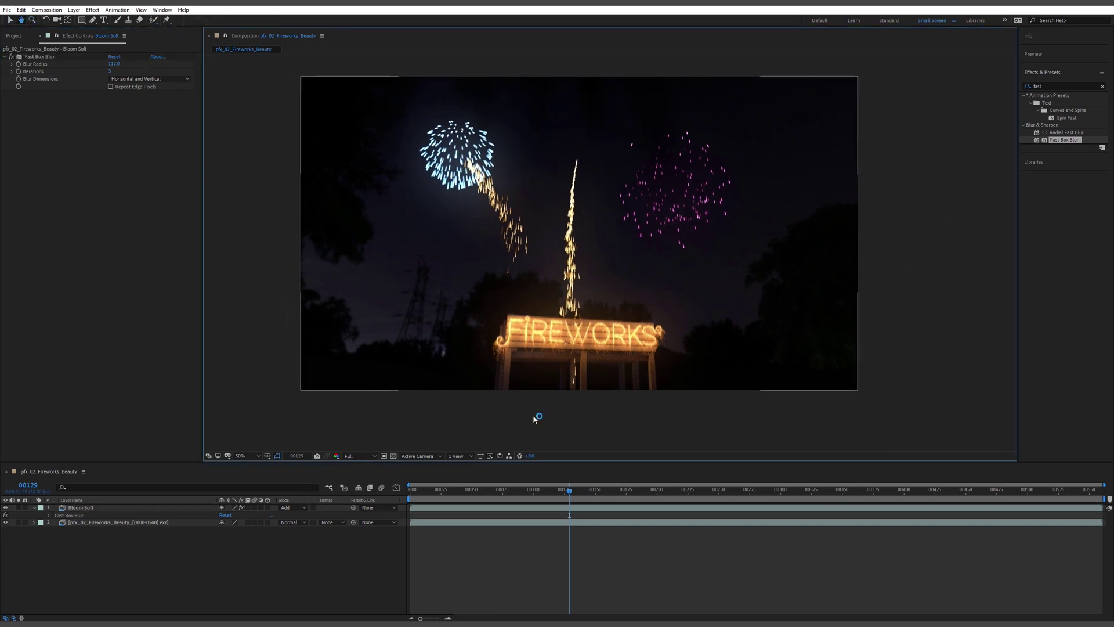
pyautogui.click(202, 509)
pyautogui.moveTo(557, 496); pyautogui.dragTo(493, 518)
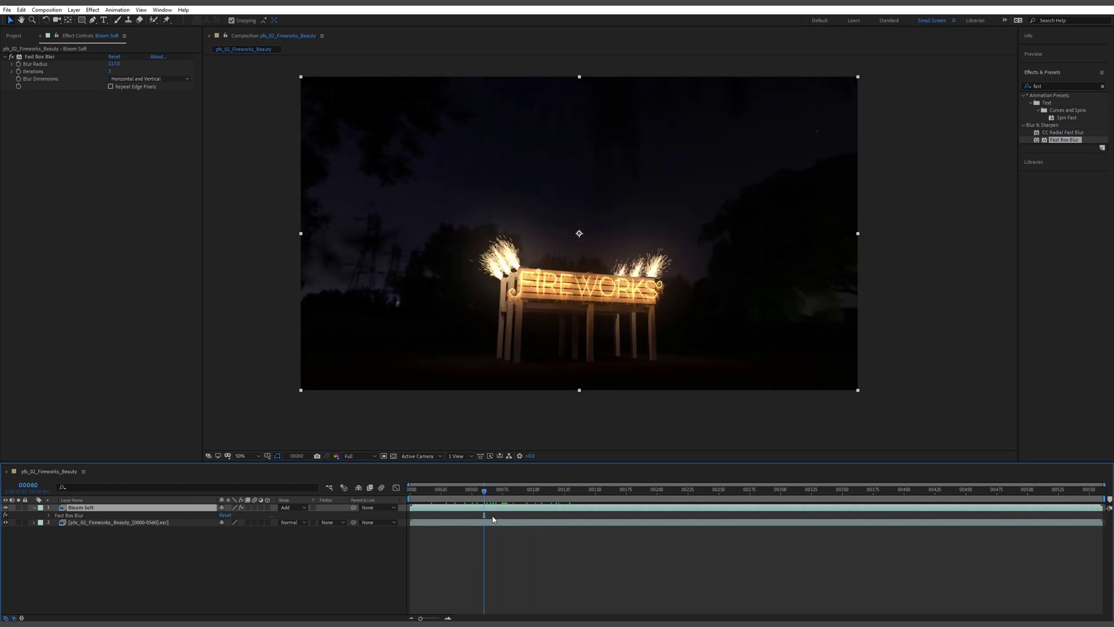
# - Preview the comp, then duplicate Bloom Soft with Ctrl+D and rename the copy 'Bloom Tight'
pyautogui.press('space')
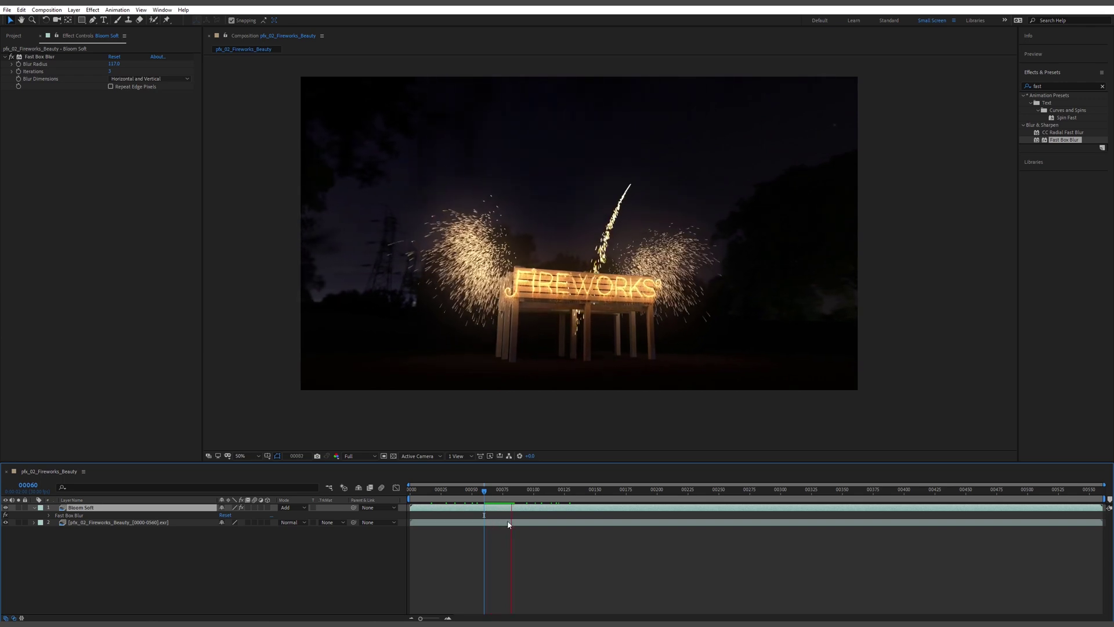
pyautogui.press('space')
pyautogui.moveTo(643, 497); pyautogui.dragTo(762, 497)
pyautogui.click(99, 508)
pyautogui.hotkey('ctrl', 'd')
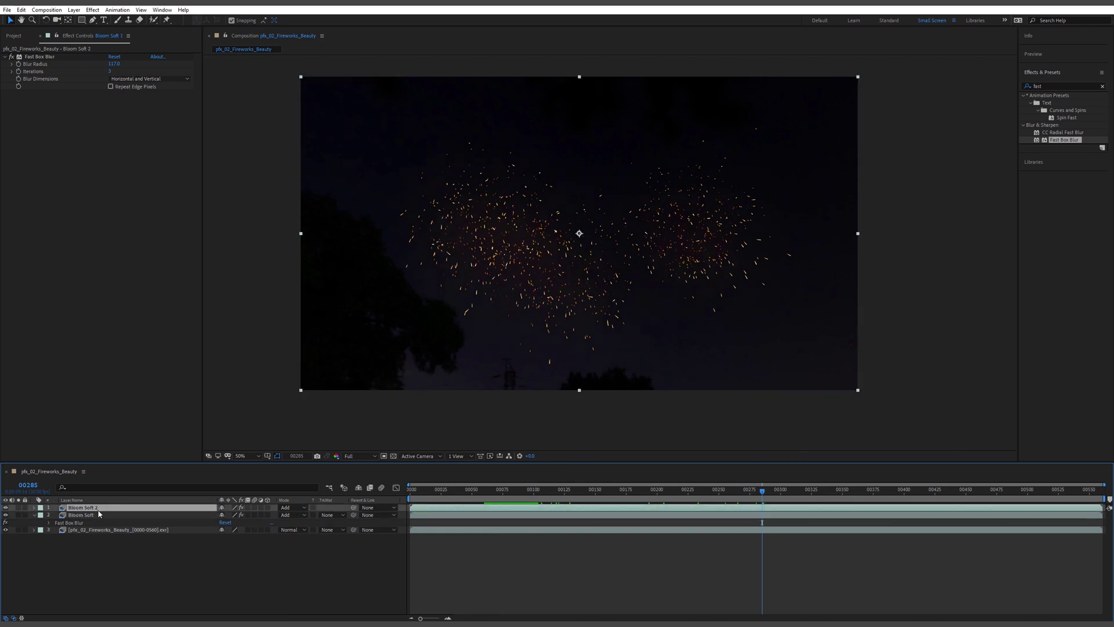
pyautogui.rightClick(98, 509)
pyautogui.click(114, 497)
# - Lower Bloom Tight's Fast Box Blur radius to 30, then settle on 20
pyautogui.press('e')
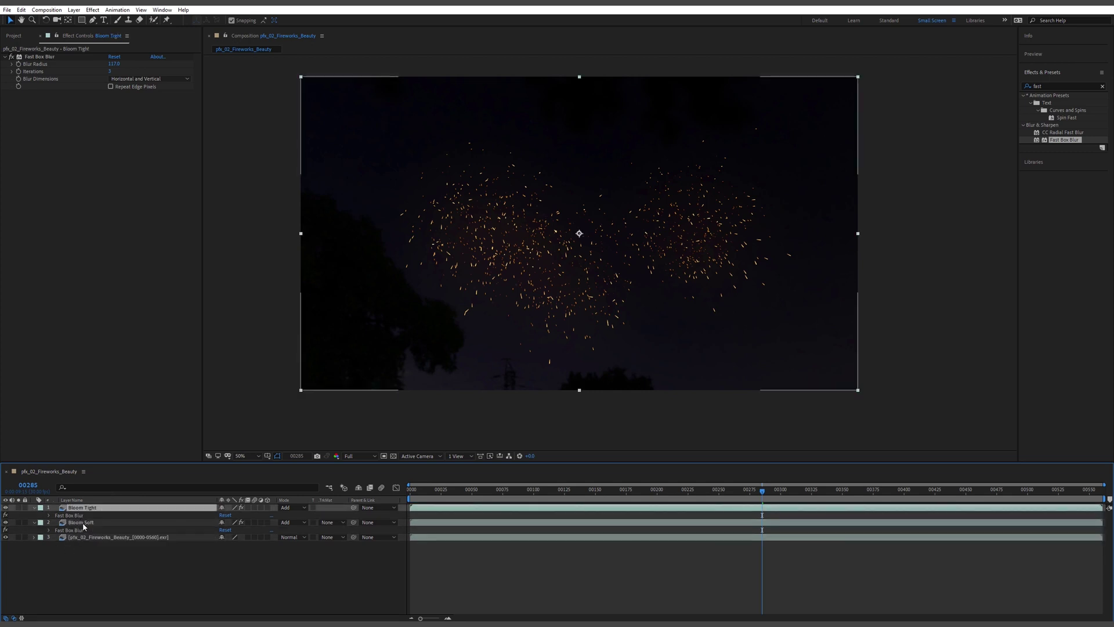
pyautogui.click(88, 516)
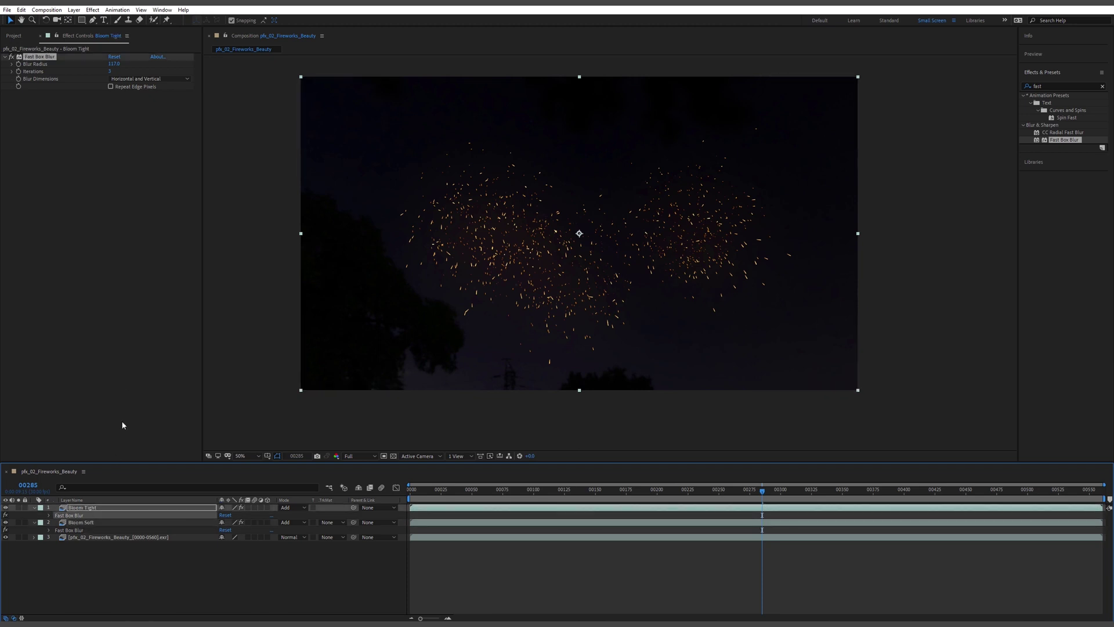
pyautogui.moveTo(111, 63); pyautogui.dragTo(96, 65)
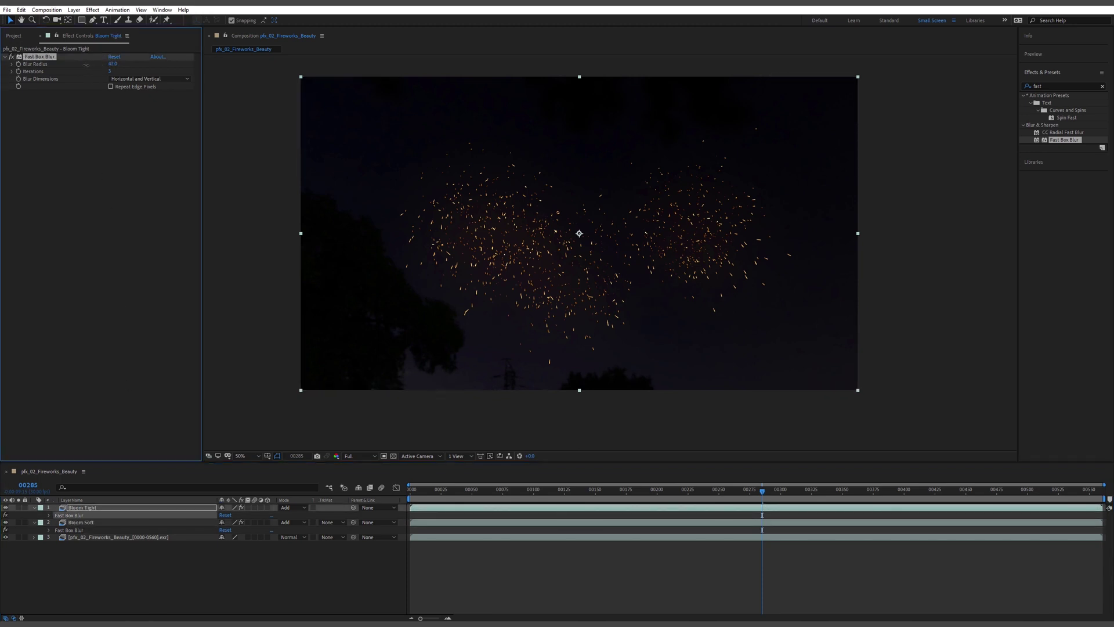
pyautogui.moveTo(811, 483); pyautogui.dragTo(909, 504)
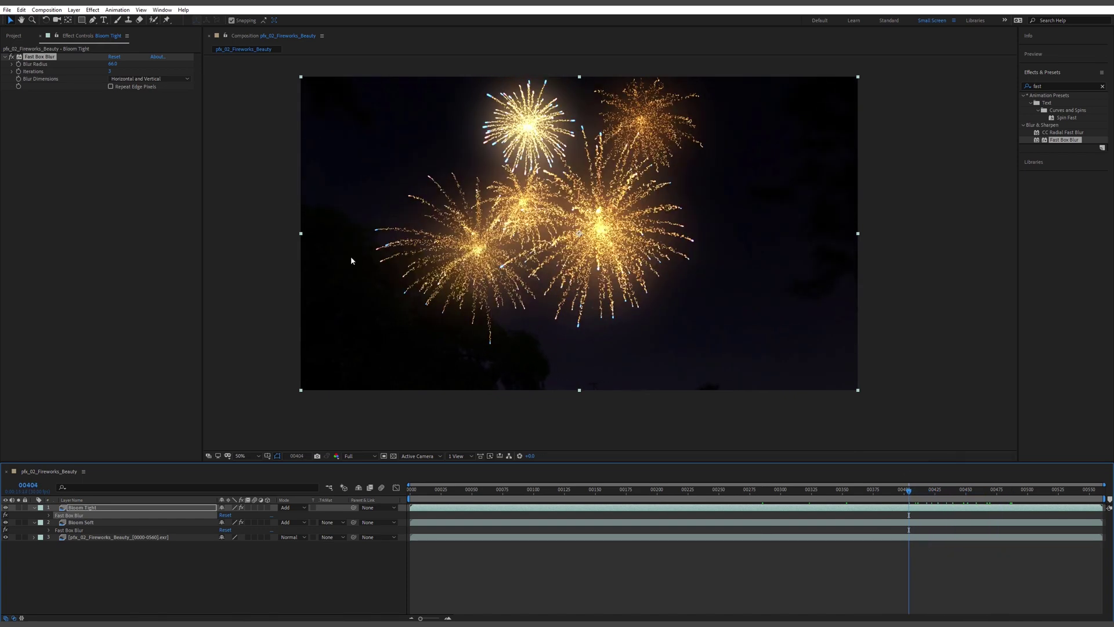
pyautogui.click(112, 64)
pyautogui.press('Return')
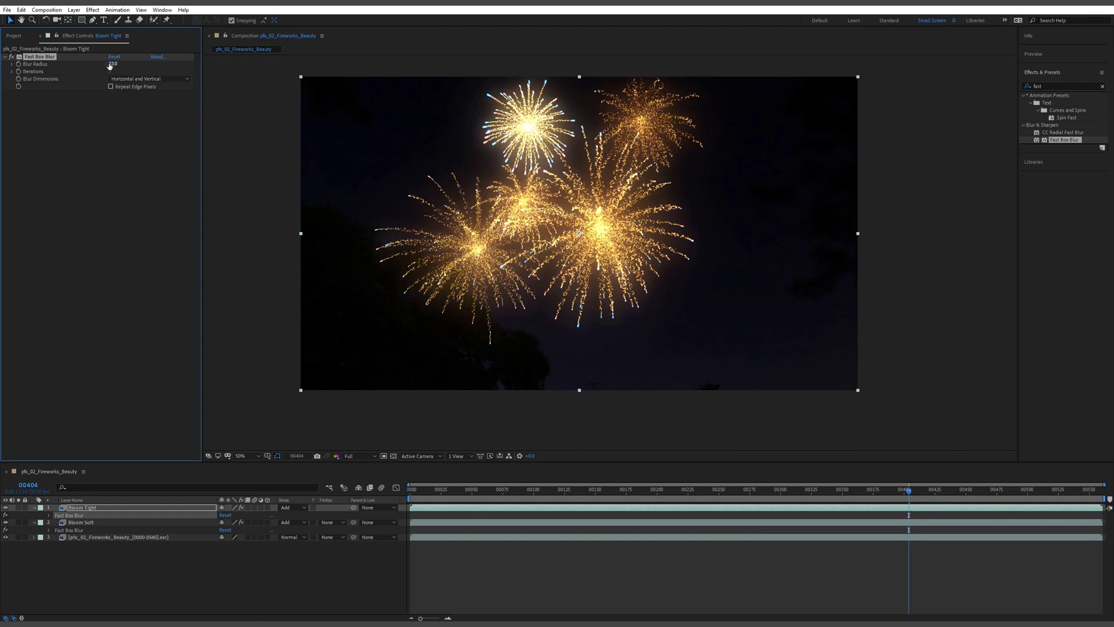
pyautogui.click(113, 64)
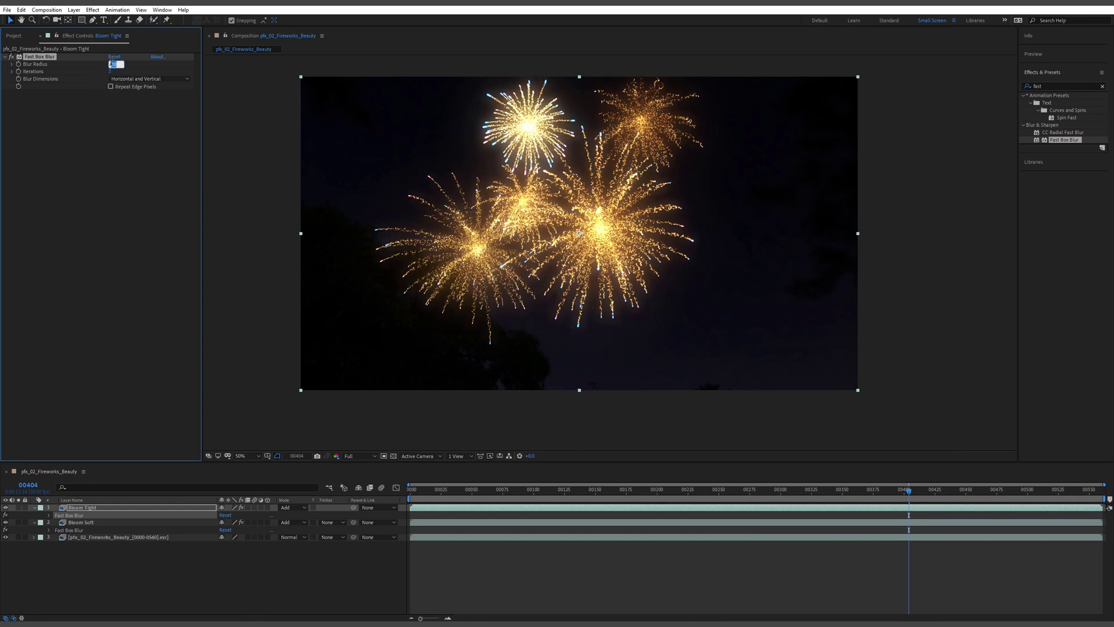
pyautogui.click(933, 491)
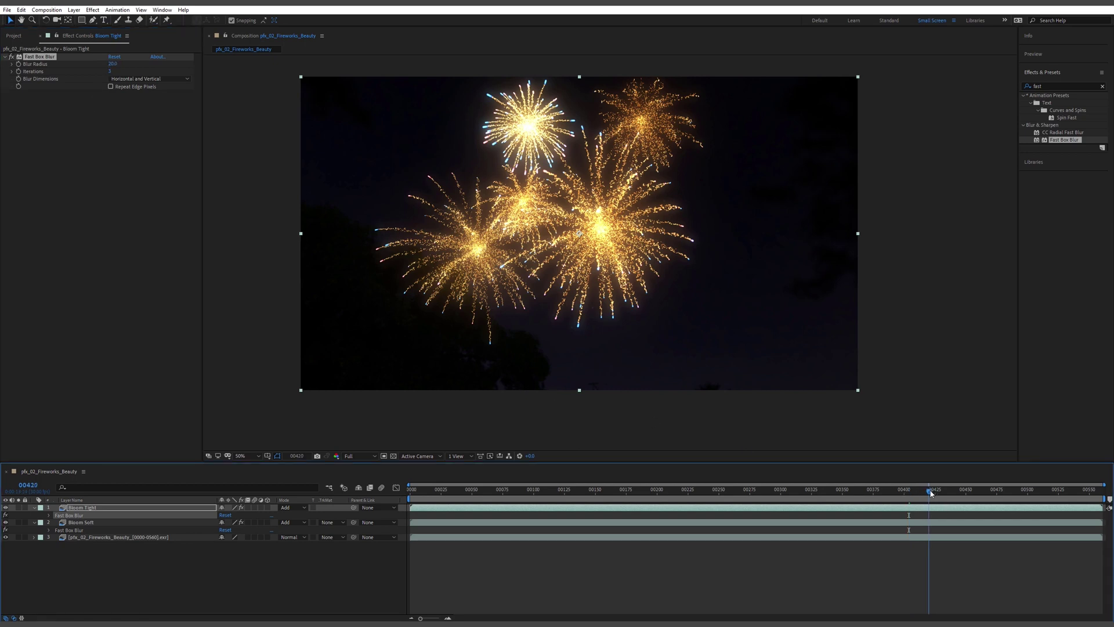
pyautogui.moveTo(912, 491); pyautogui.dragTo(883, 494)
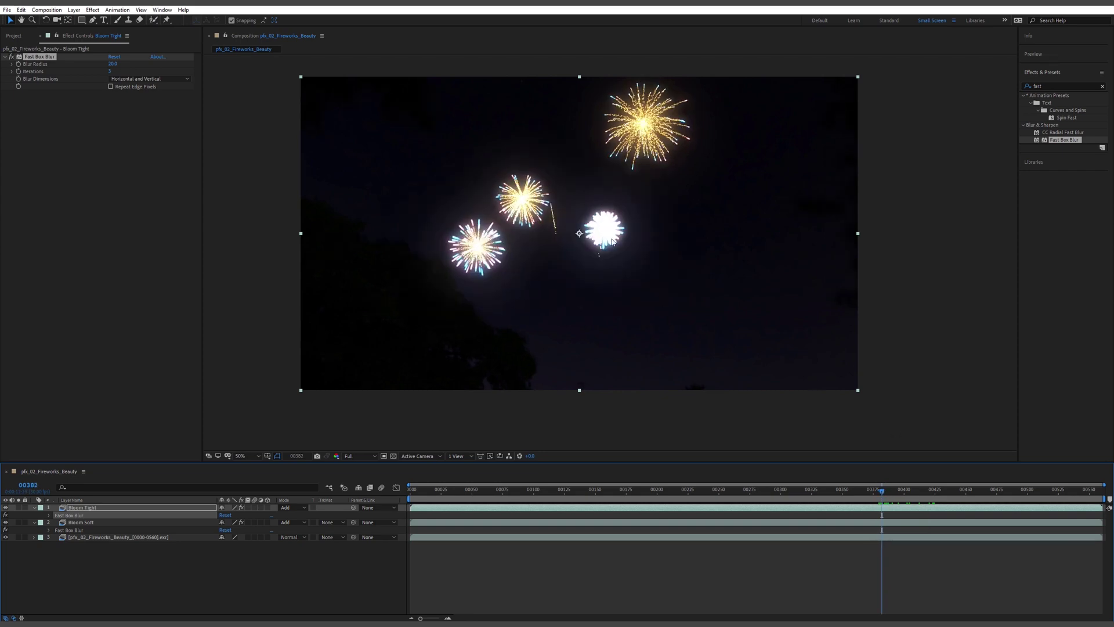
# - Preview the tighter glow, including the section where the FIREWORKS sign lights up
pyautogui.press('space')
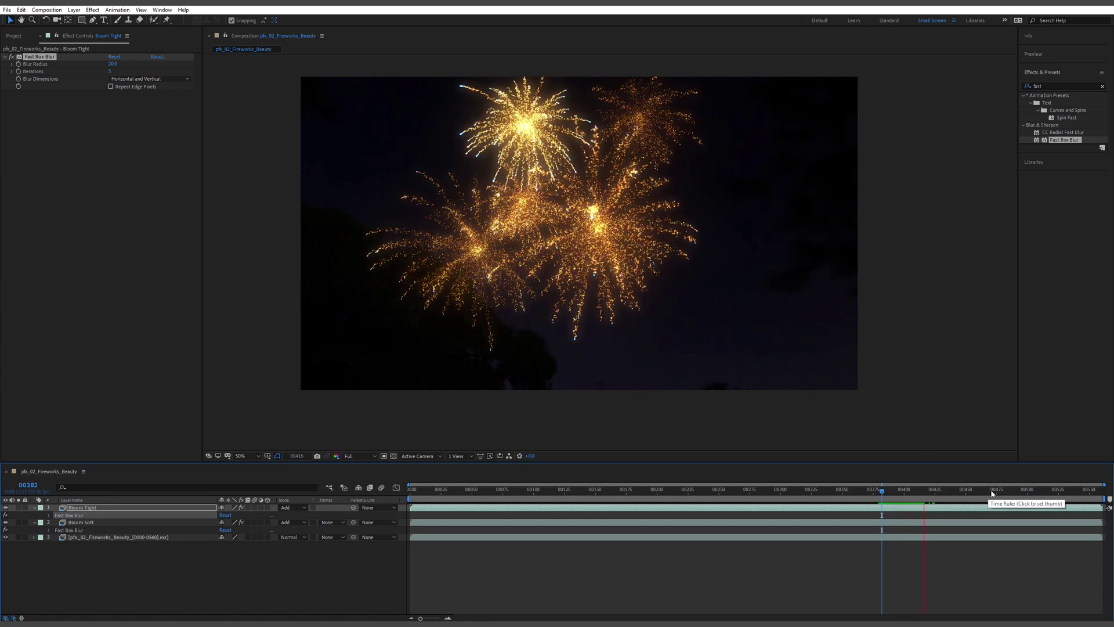
pyautogui.press('space')
pyautogui.moveTo(652, 482); pyautogui.dragTo(417, 491)
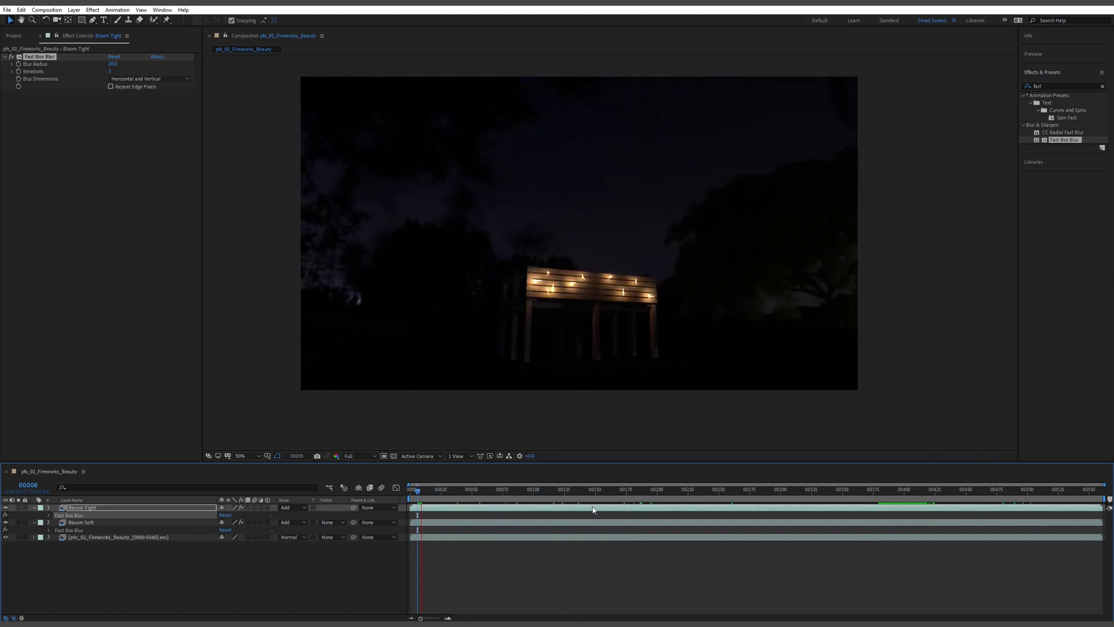
pyautogui.moveTo(444, 497); pyautogui.dragTo(528, 502)
pyautogui.press('space')
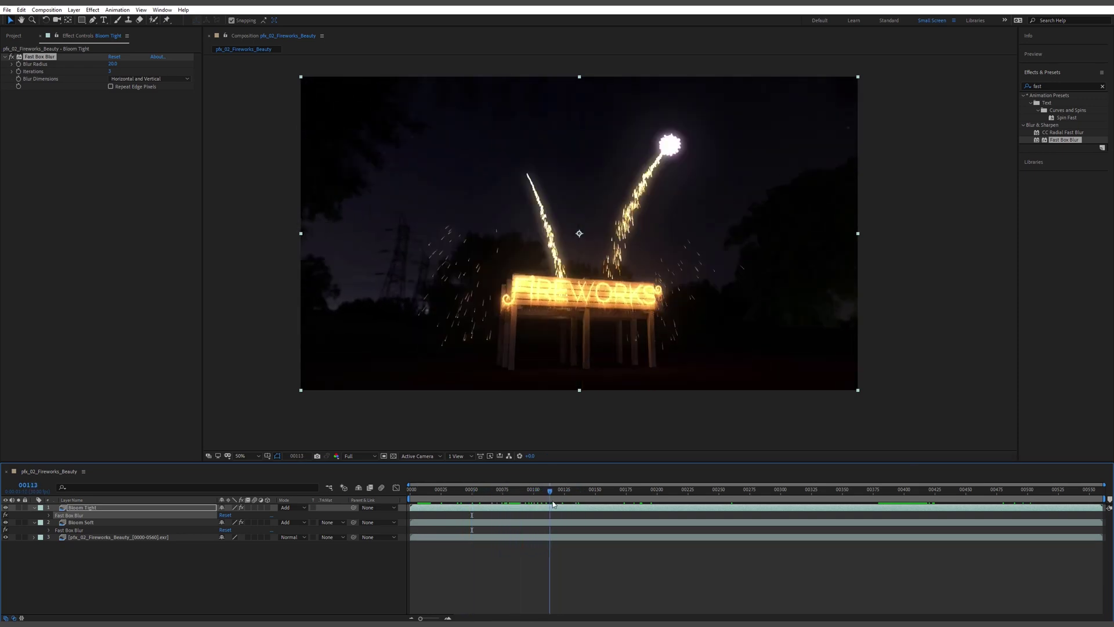
pyautogui.press('space')
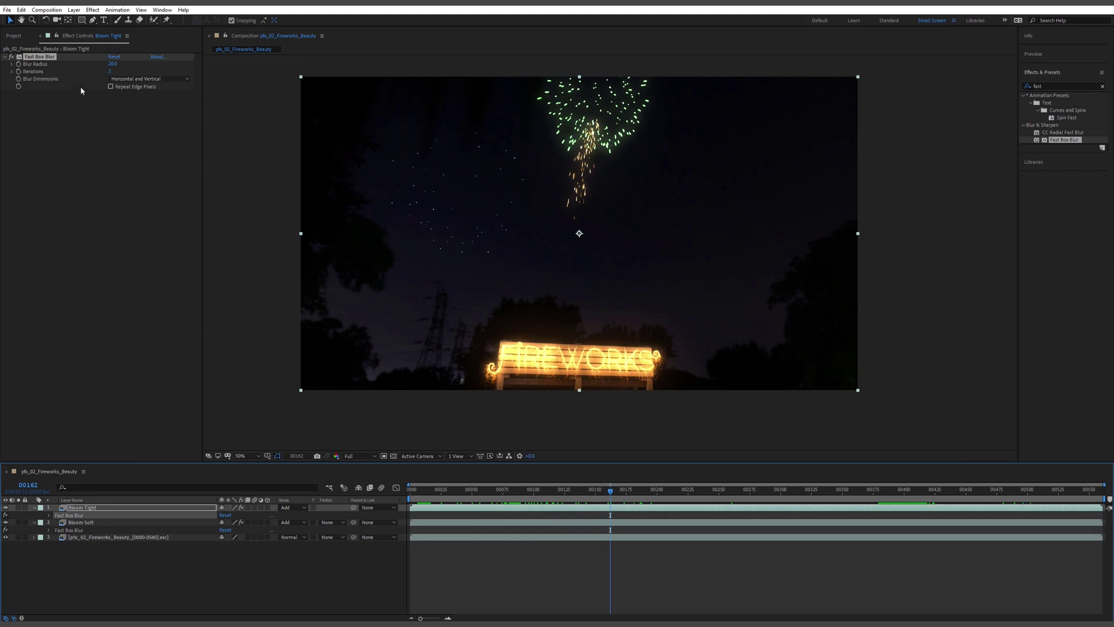
# - Solo Bloom Tight and apply Lumetri Color to it from an Effects & Presets search for 'lum'
pyautogui.click(19, 509)
pyautogui.click(68, 511)
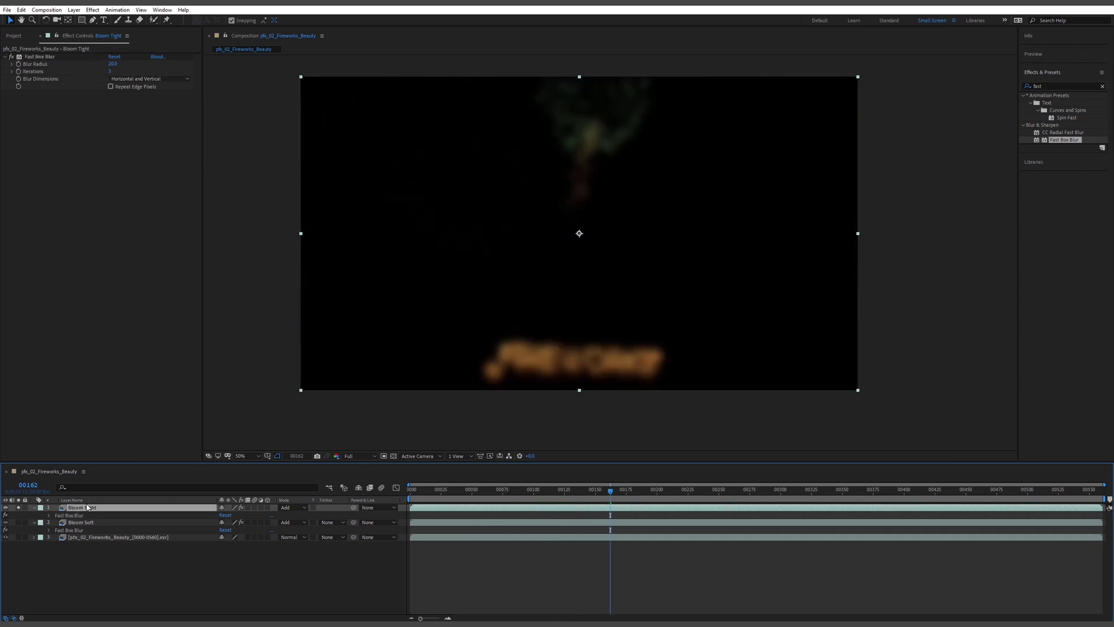
pyautogui.click(1047, 86)
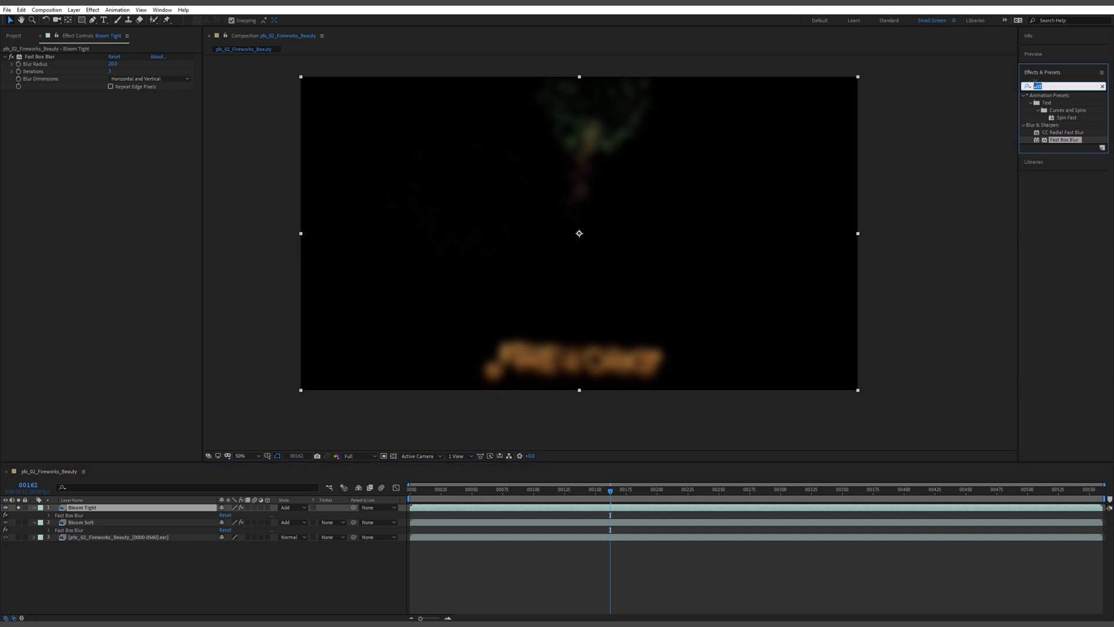
pyautogui.write('lum')
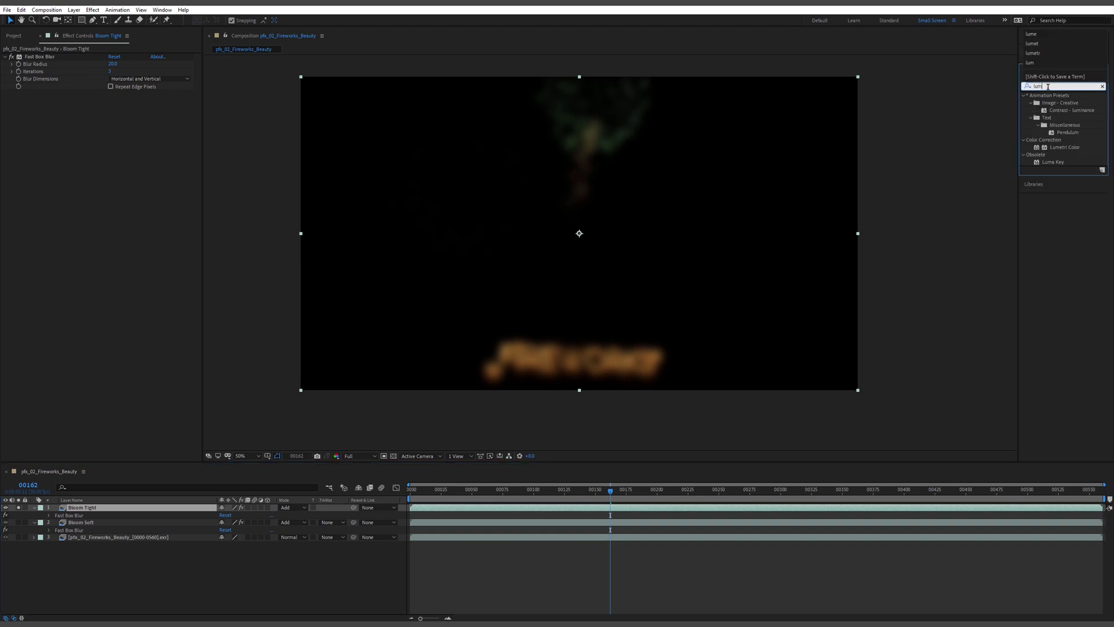
pyautogui.moveTo(1053, 150); pyautogui.dragTo(487, 244)
pyautogui.moveTo(413, 288); pyautogui.dragTo(414, 288)
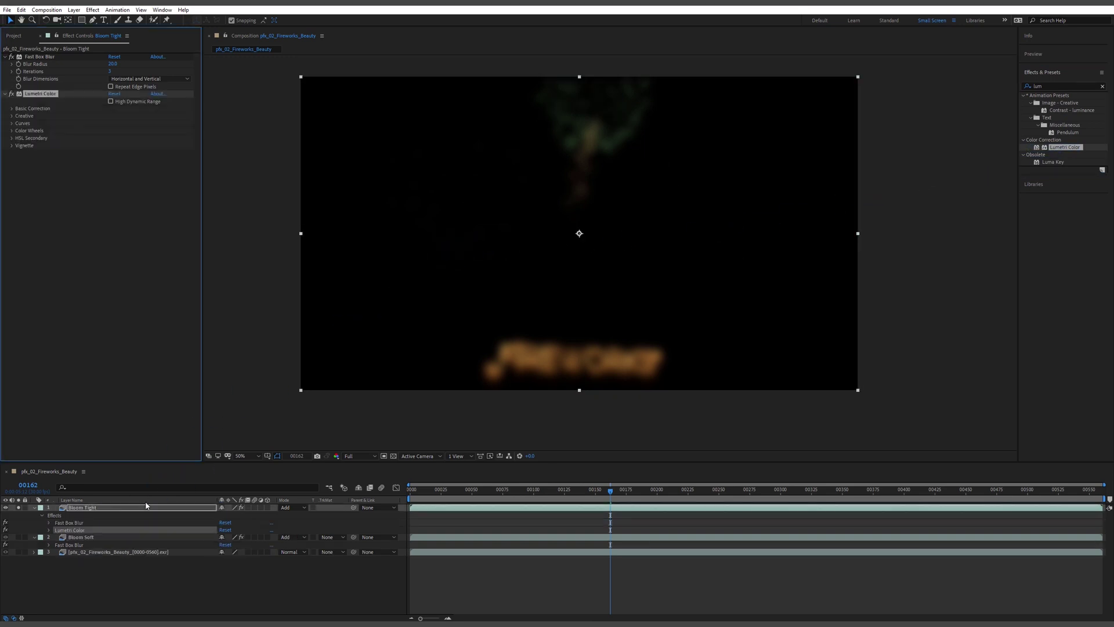
# - Bend the Lumetri RGB curve down, unsolo the layer, and preview the full composite
pyautogui.click(11, 123)
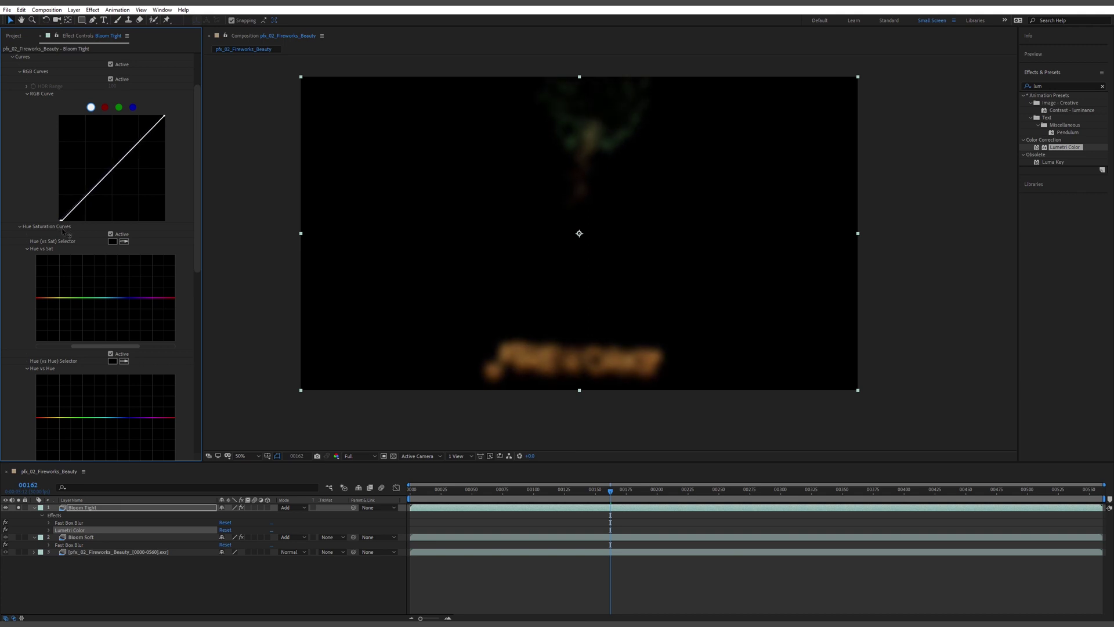
pyautogui.moveTo(92, 199); pyautogui.dragTo(95, 201)
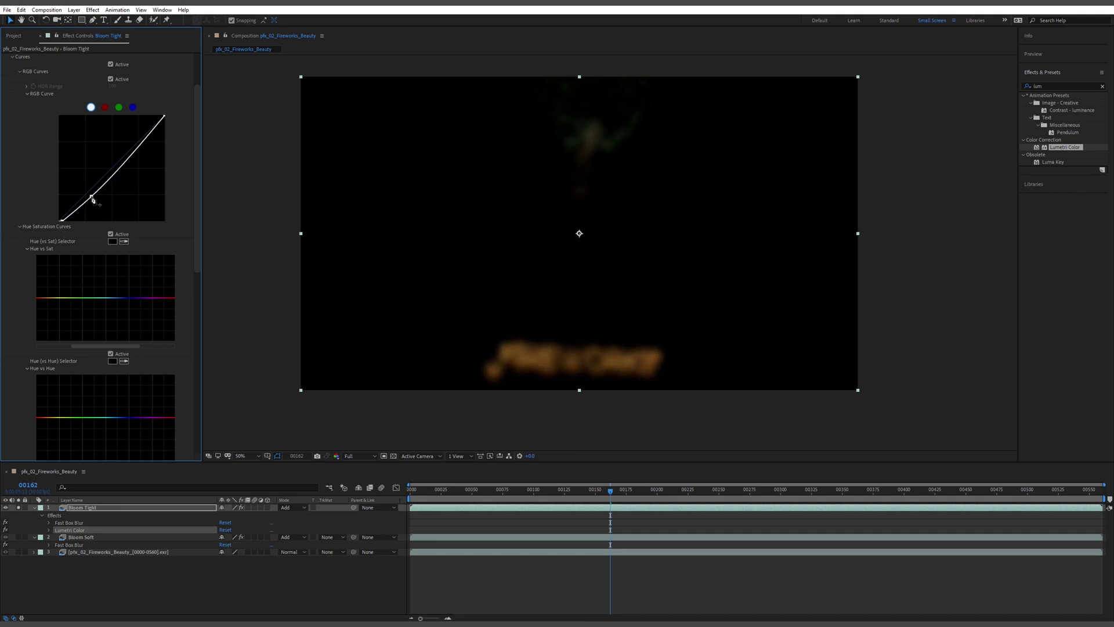
pyautogui.moveTo(610, 491); pyautogui.dragTo(555, 498)
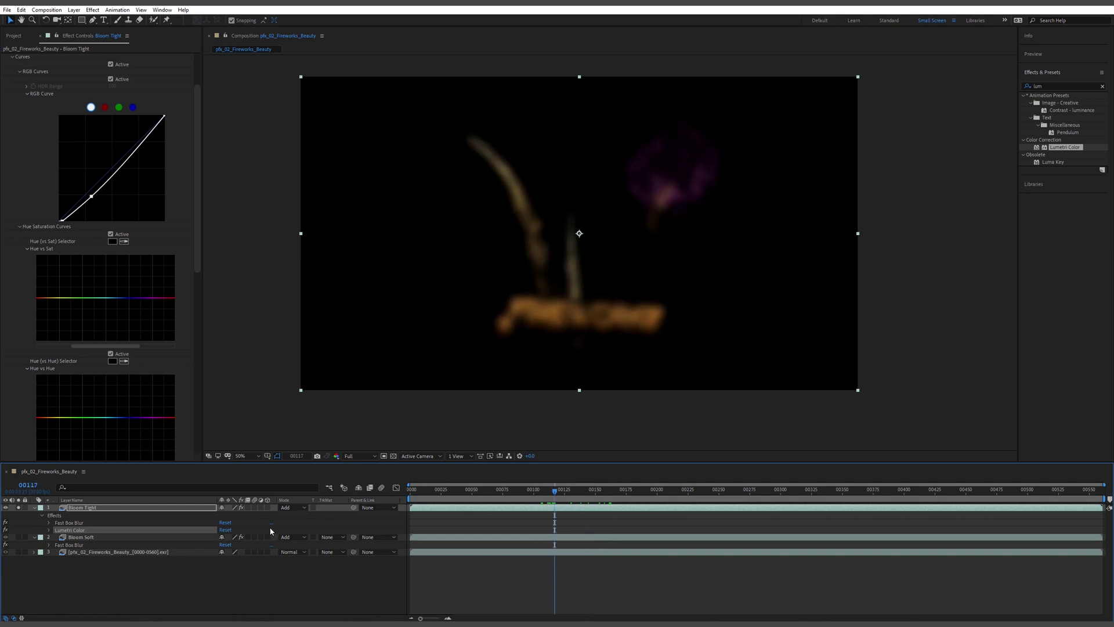
pyautogui.click(18, 507)
pyautogui.click(620, 577)
pyautogui.press('space')
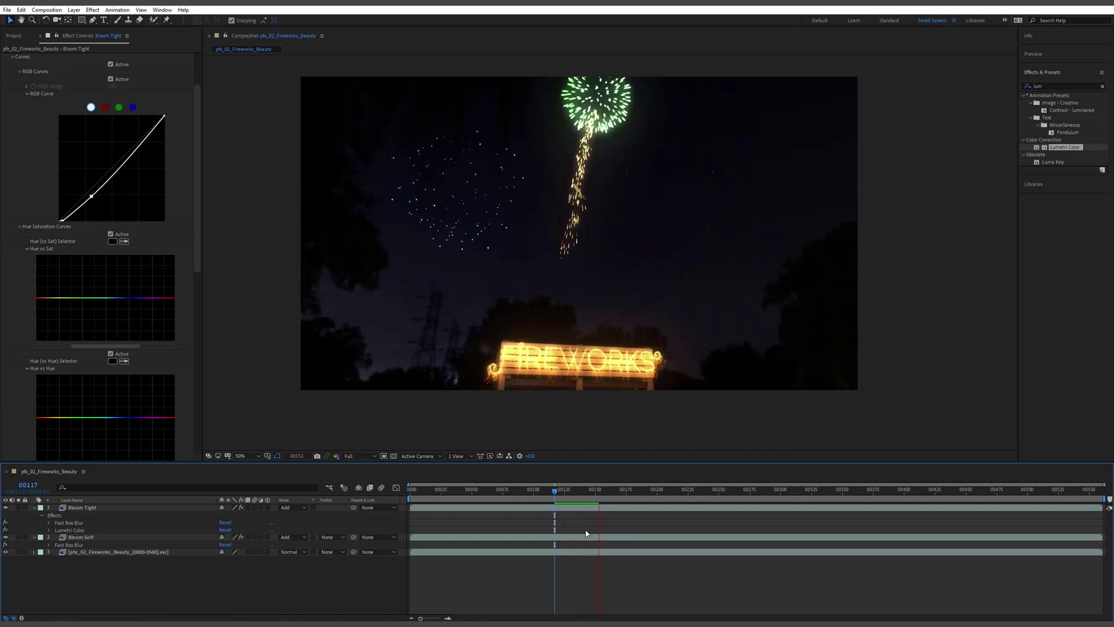
# - Move Fast Box Blur below Lumetri Color on Bloom Tight and preview the comp
pyautogui.click(12, 57)
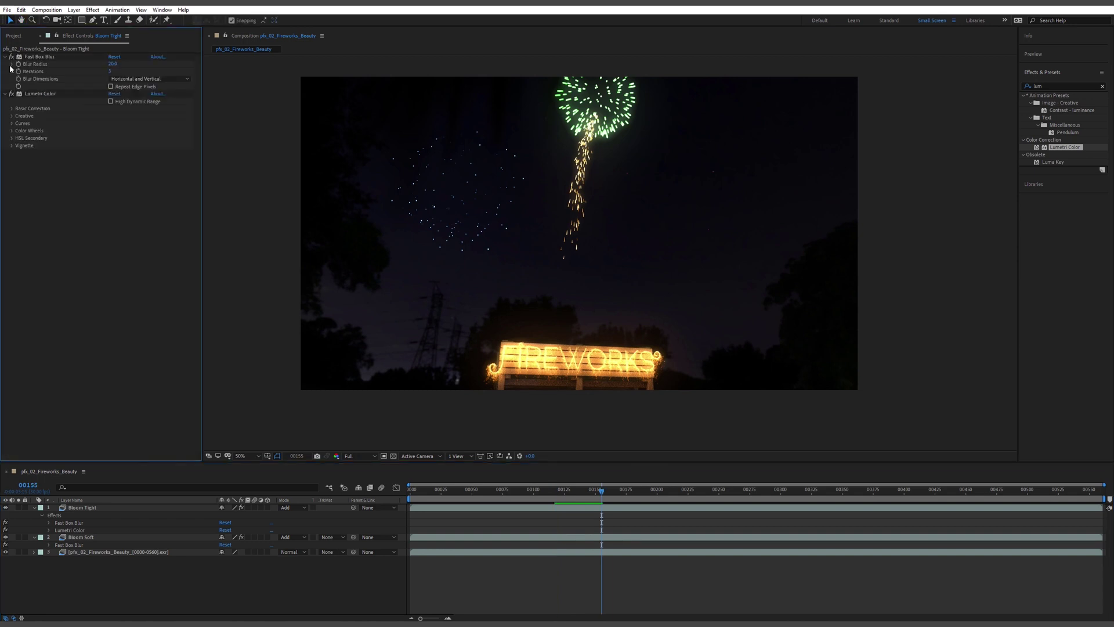
pyautogui.moveTo(43, 58); pyautogui.dragTo(47, 221)
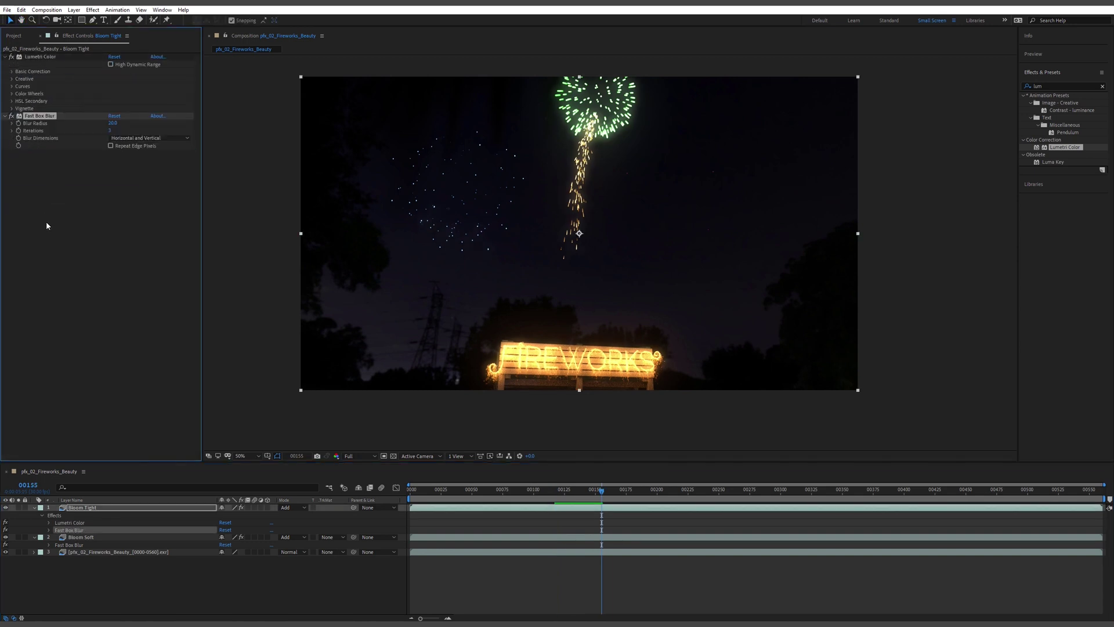
pyautogui.press('space')
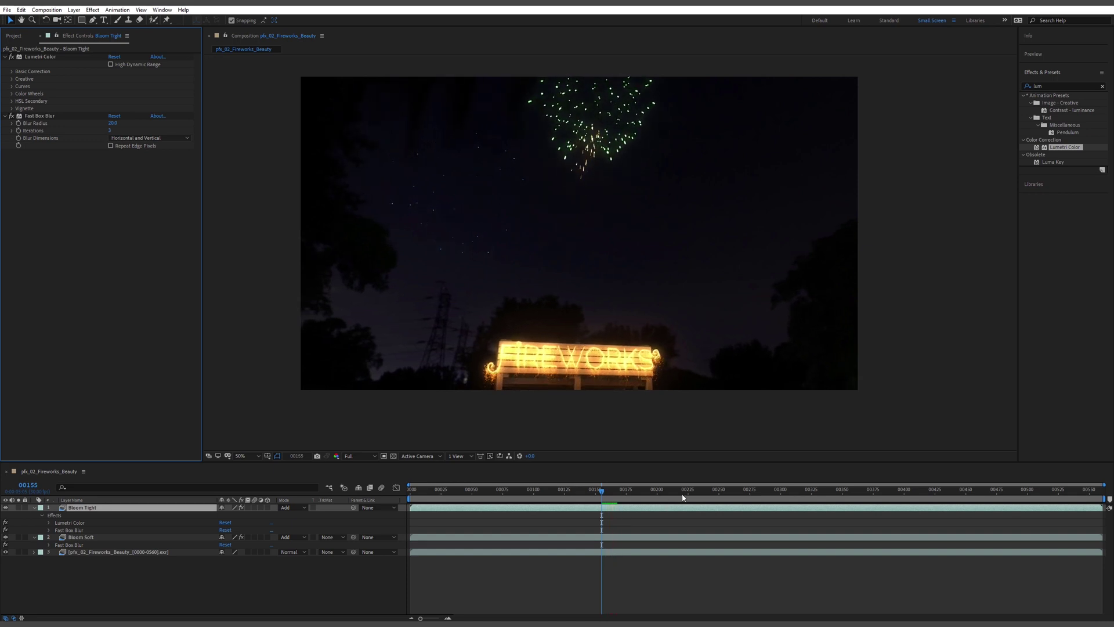
pyautogui.press('space')
pyautogui.press('space')
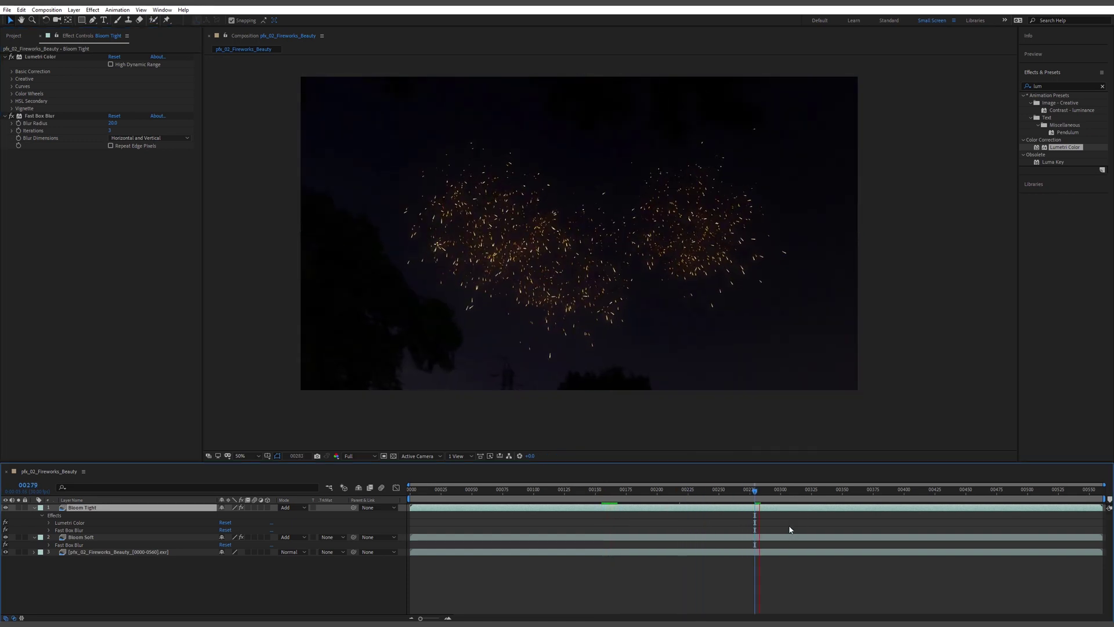
pyautogui.press('space')
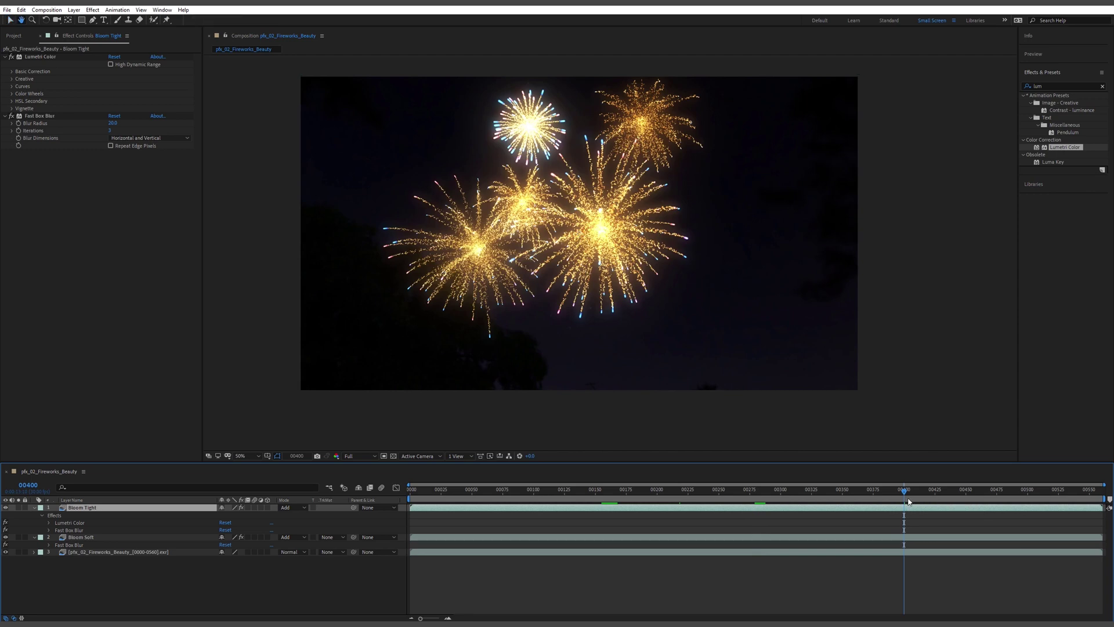
pyautogui.press('space')
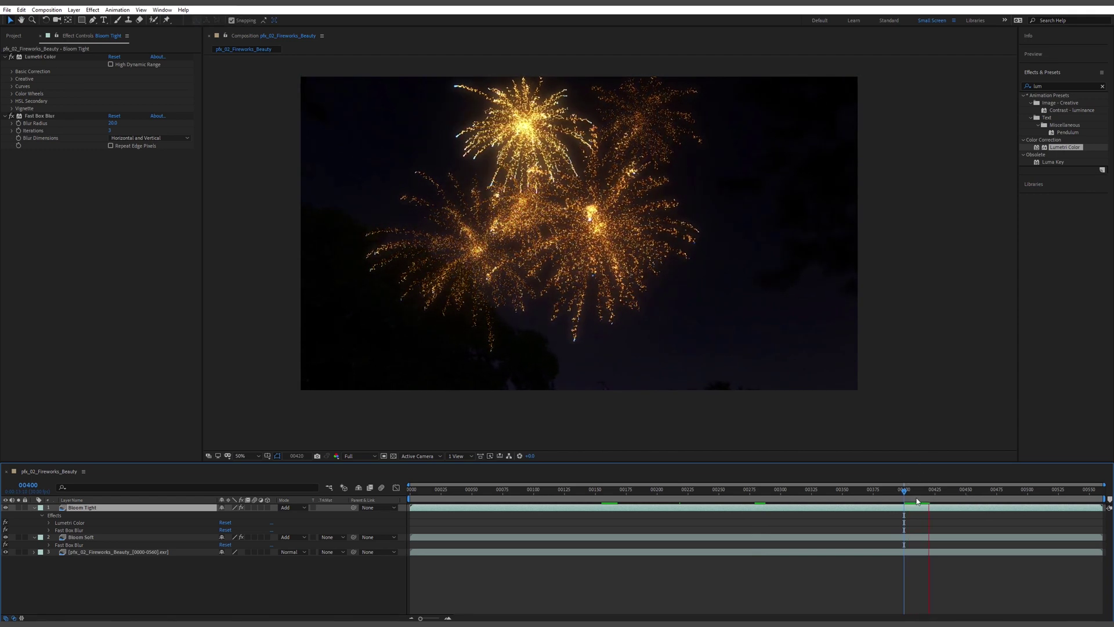
# - Scrub through frames 00161, 00282, the FIREWORKS sign and 00175 to review the bloom
pyautogui.moveTo(924, 498); pyautogui.dragTo(614, 489)
pyautogui.moveTo(691, 497); pyautogui.dragTo(760, 502)
pyautogui.moveTo(901, 494); pyautogui.dragTo(410, 489)
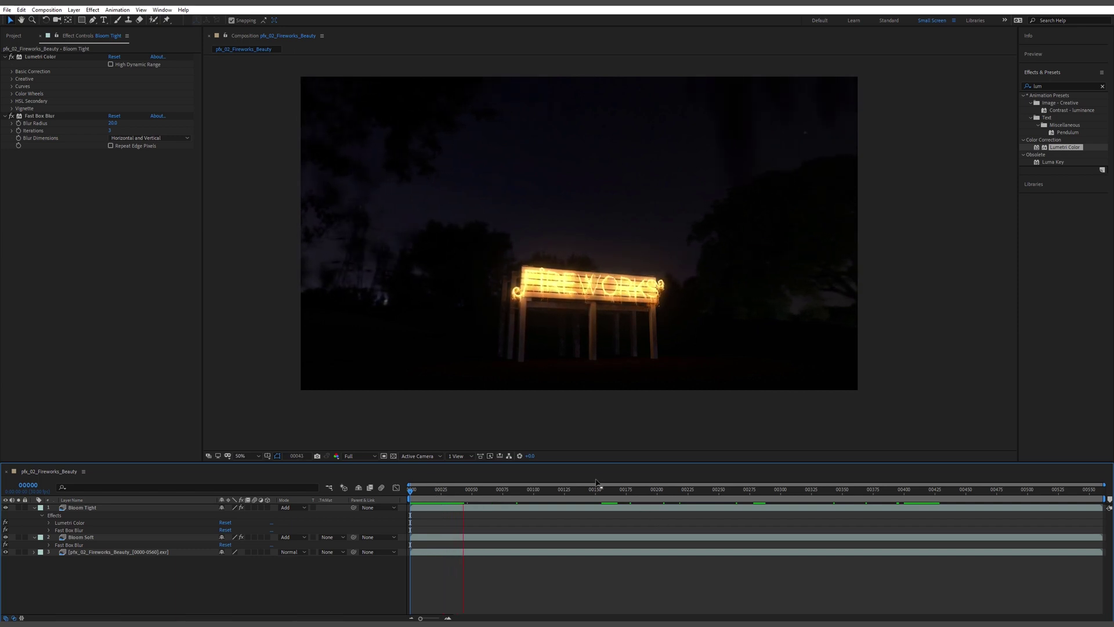
pyautogui.moveTo(611, 492); pyautogui.dragTo(633, 494)
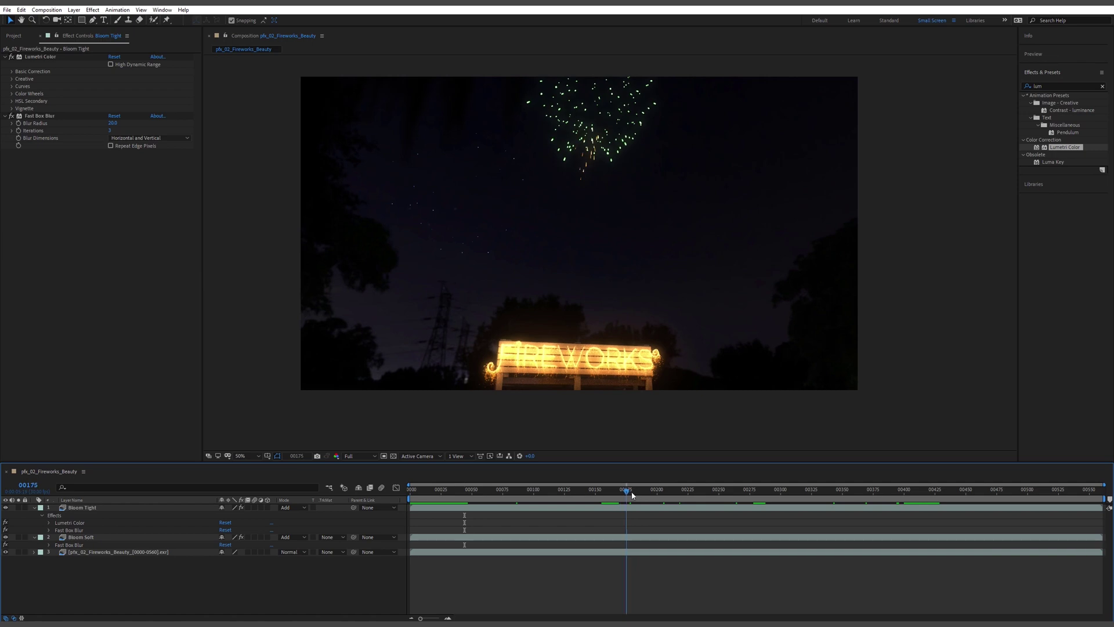
pyautogui.moveTo(708, 499); pyautogui.dragTo(915, 529)
# - Apply the Sharpen effect to the beauty EXR layer via an Effects & Presets search for 'shar'
pyautogui.click(111, 551)
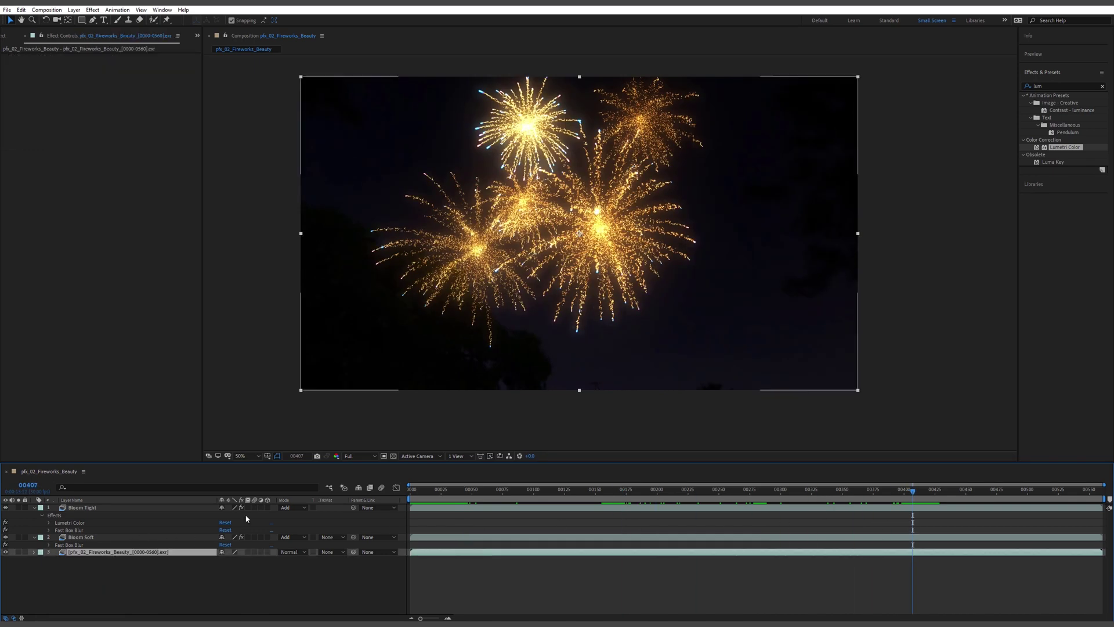
pyautogui.doubleClick(1054, 85)
pyautogui.write('shar')
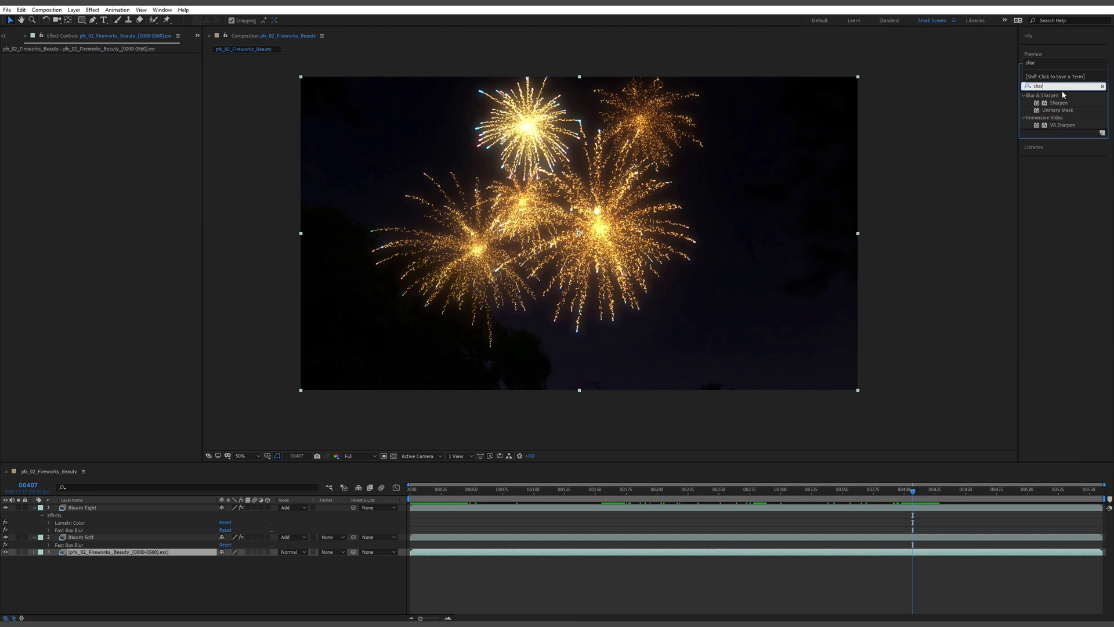
pyautogui.moveTo(1057, 104); pyautogui.dragTo(1053, 105)
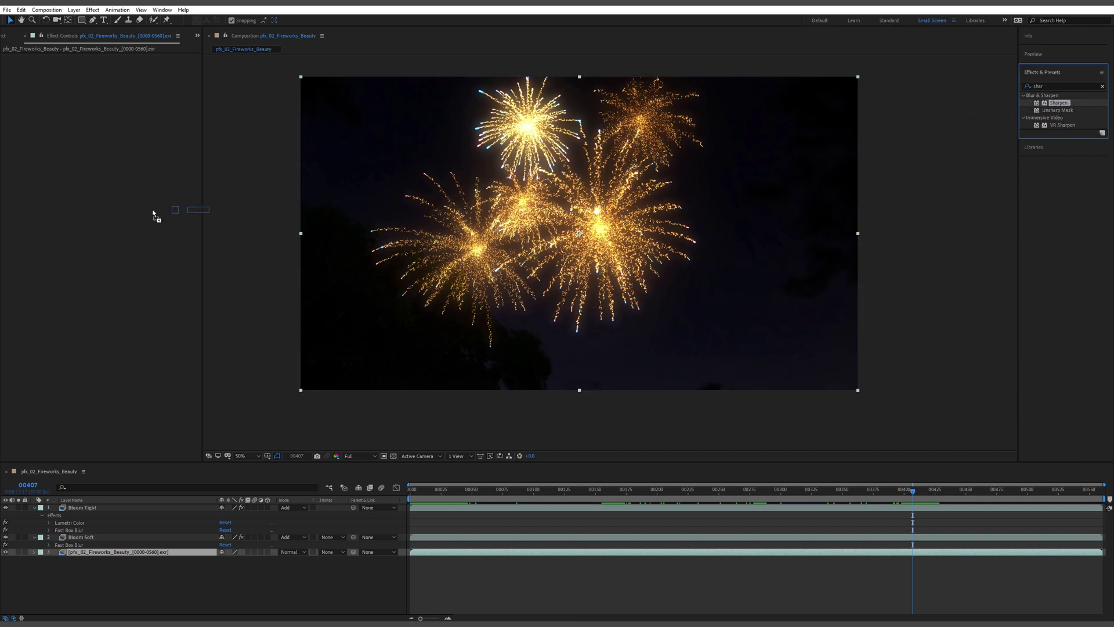
pyautogui.moveTo(154, 214); pyautogui.dragTo(64, 117)
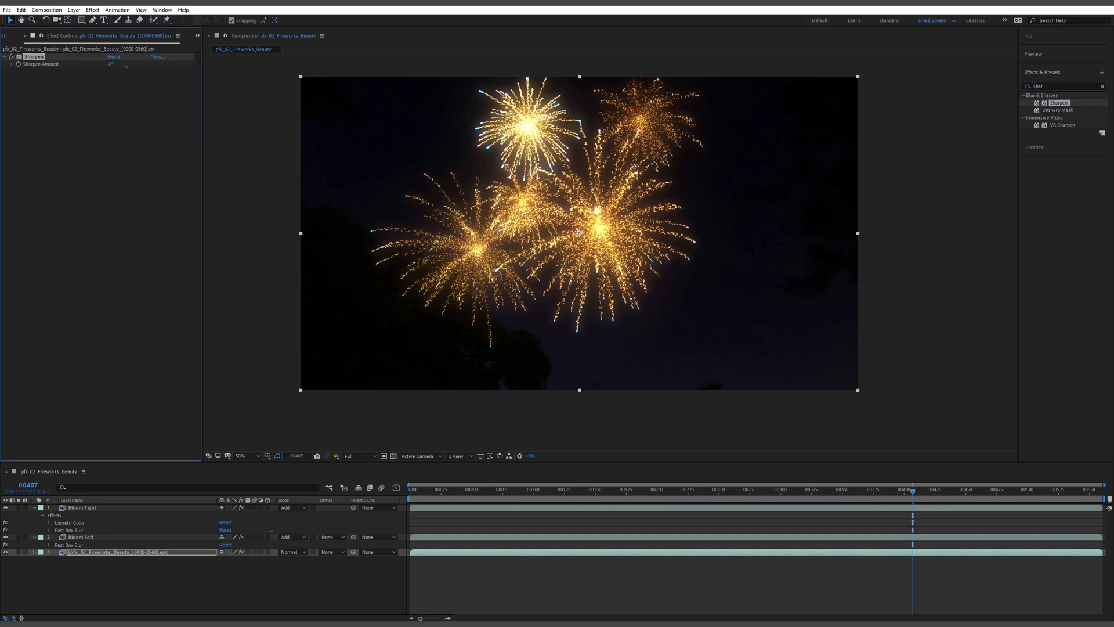
# - View the comp at 100% magnification and set Sharpen Amount to 10
pyautogui.click(252, 454)
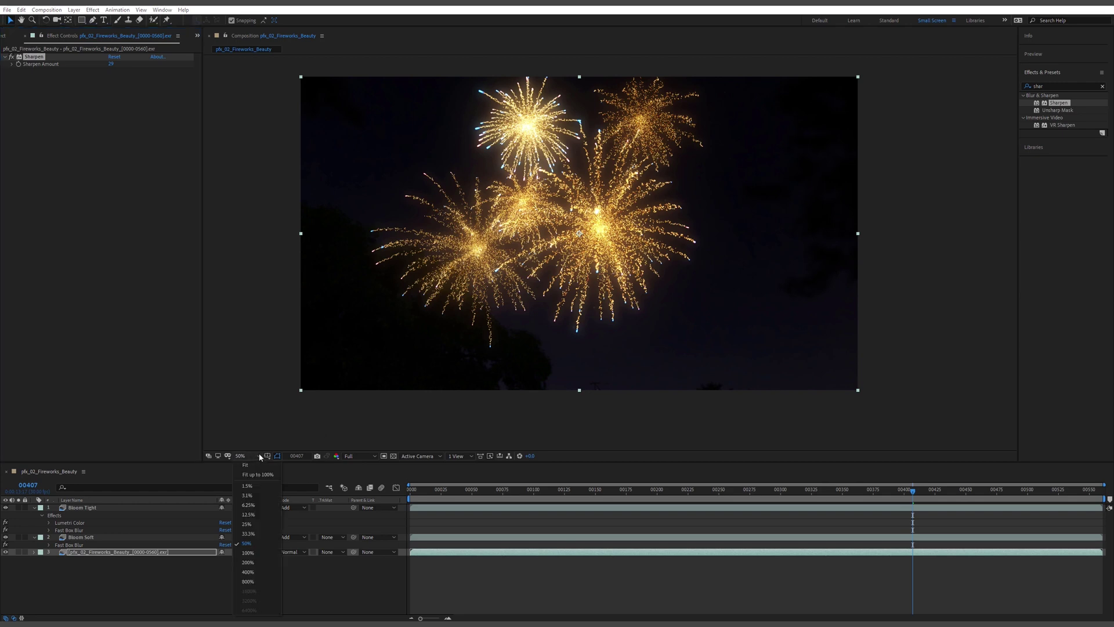
pyautogui.hotkey('shift', '/')
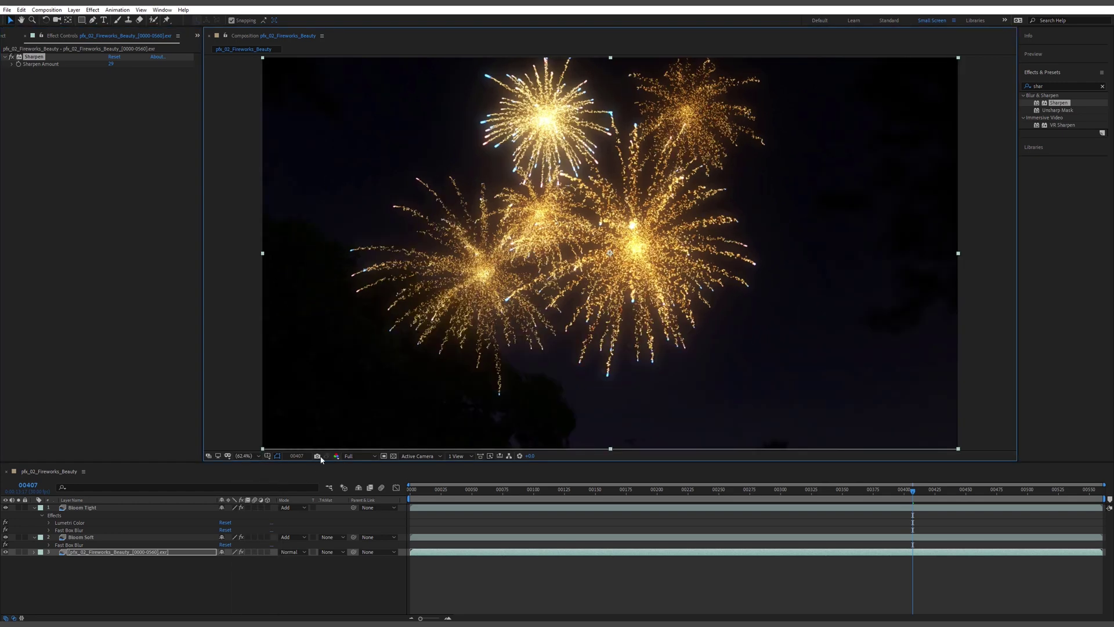
pyautogui.click(239, 457)
pyautogui.click(253, 552)
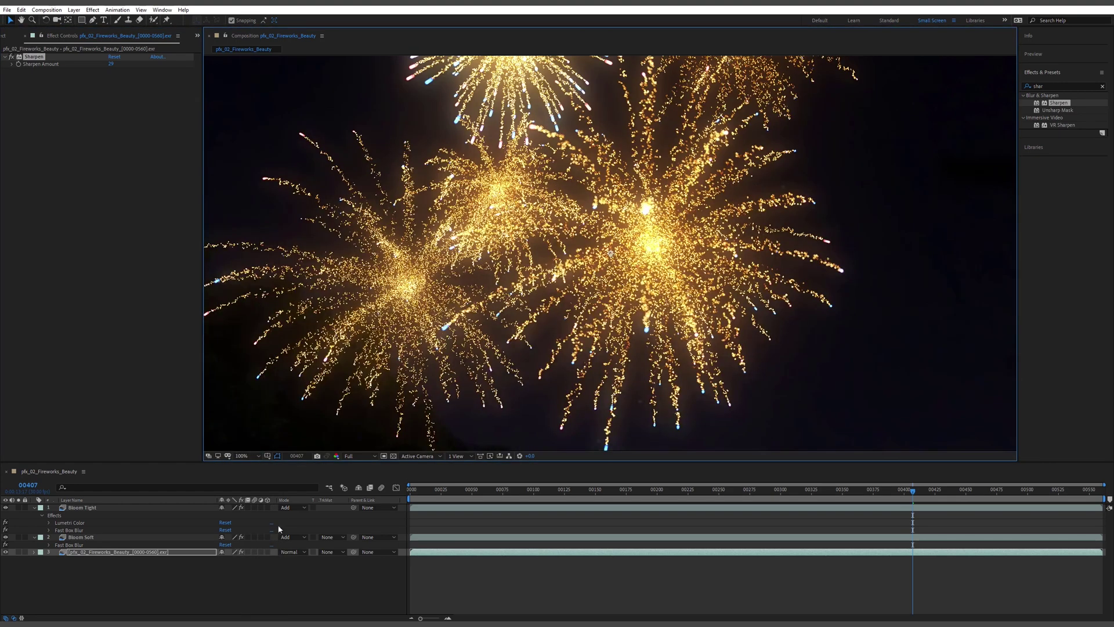
pyautogui.moveTo(714, 207); pyautogui.dragTo(691, 301)
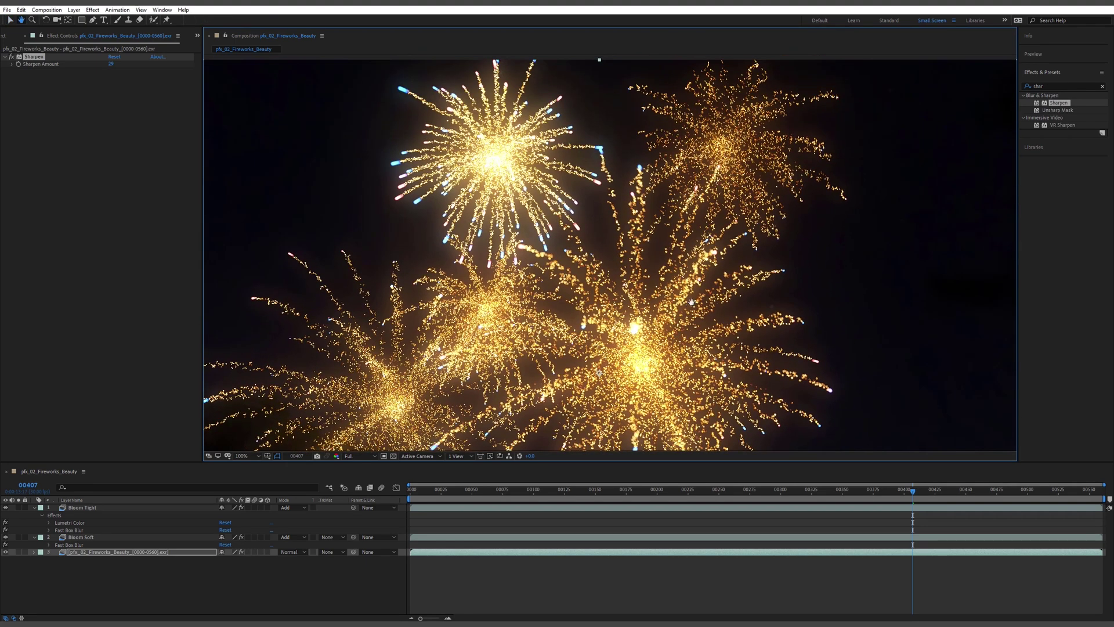
pyautogui.click(109, 64)
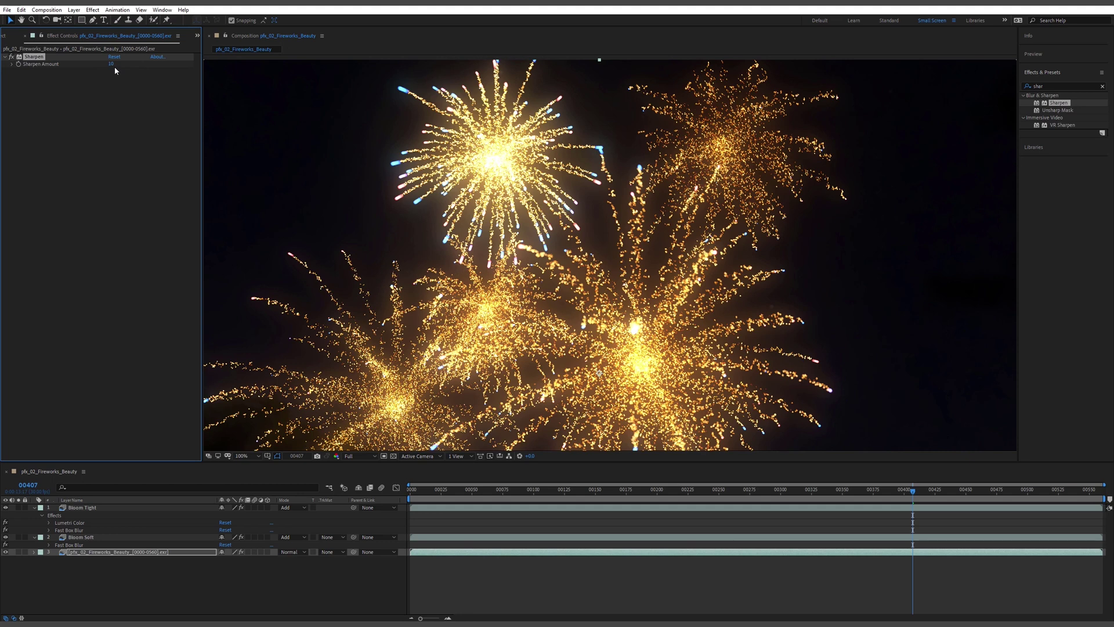
pyautogui.click(107, 108)
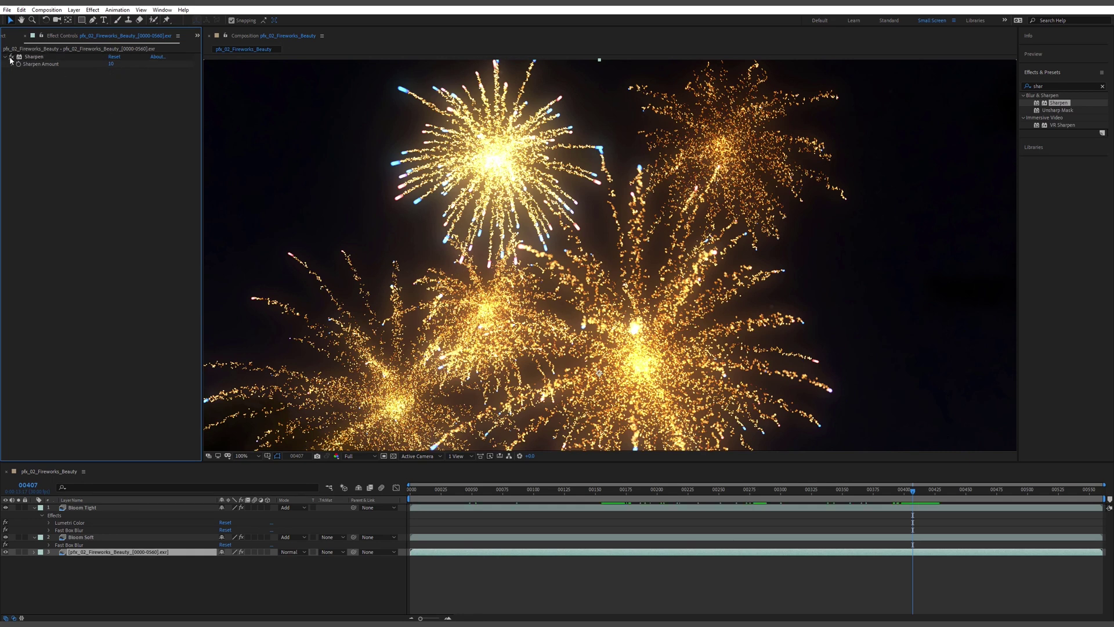
pyautogui.scroll(-2, 661, 286)
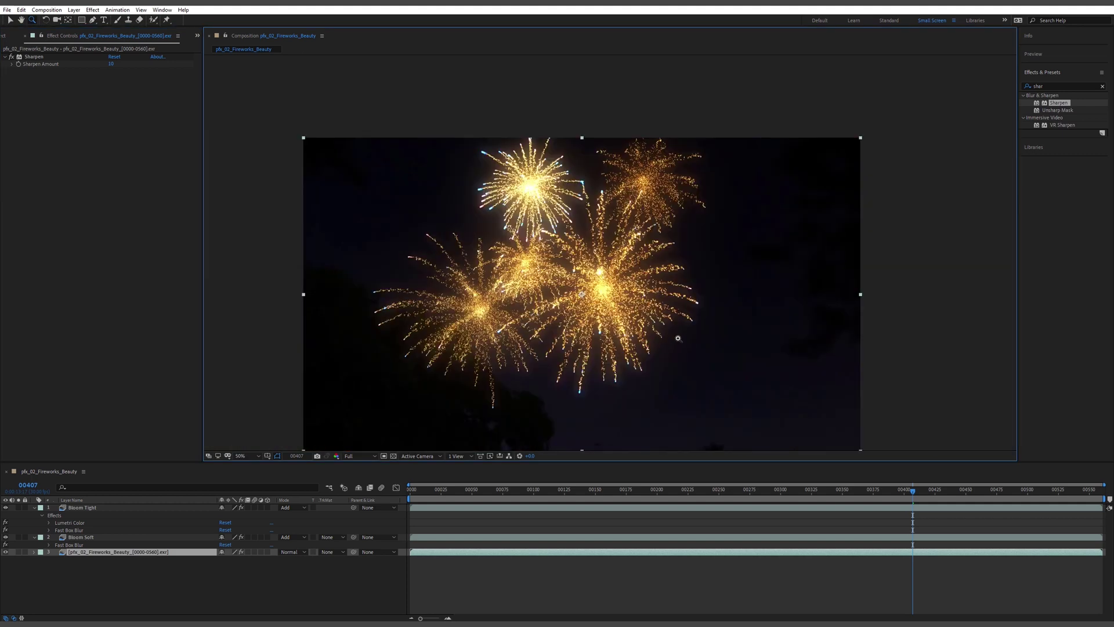
pyautogui.moveTo(678, 337); pyautogui.dragTo(694, 286)
pyautogui.press('v')
pyautogui.click(656, 567)
pyautogui.click(575, 490)
pyautogui.moveTo(575, 490); pyautogui.dragTo(597, 490)
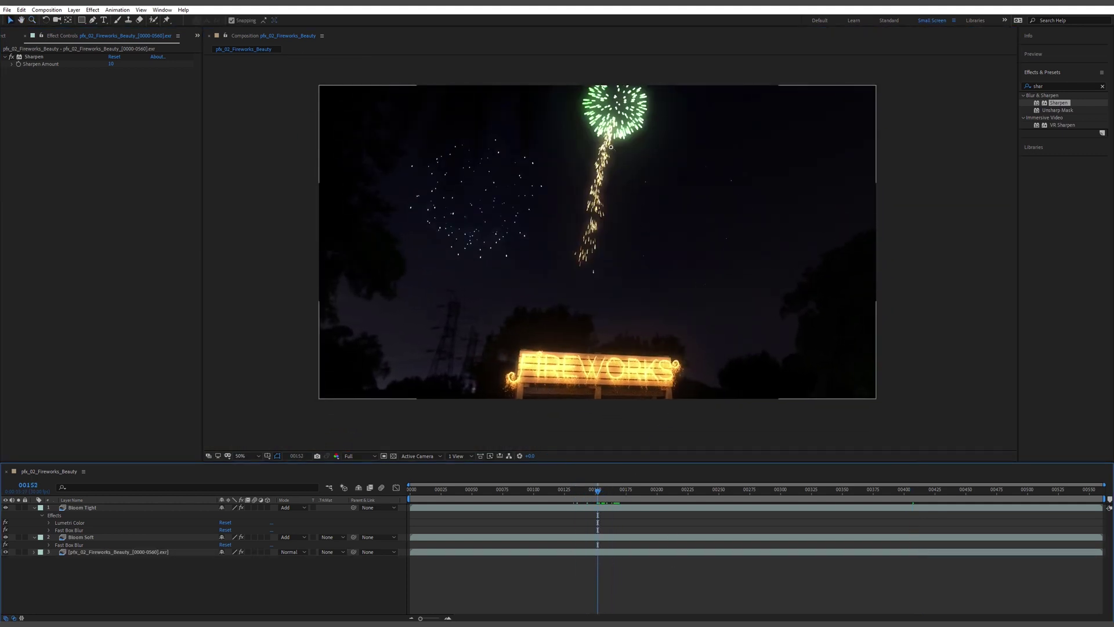
pyautogui.press('z')
pyautogui.click(610, 147)
pyautogui.moveTo(607, 269); pyautogui.dragTo(625, 246)
pyautogui.keyDown('alt'); pyautogui.click(620, 251); pyautogui.keyUp('alt')
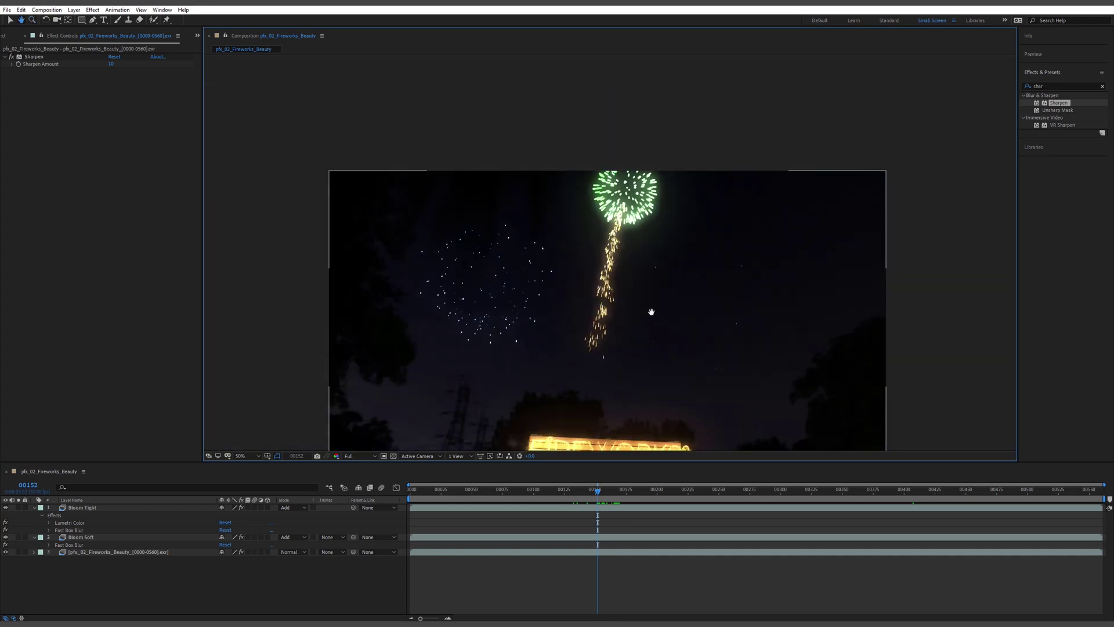
pyautogui.moveTo(651, 311); pyautogui.dragTo(640, 287)
pyautogui.moveTo(555, 496); pyautogui.dragTo(499, 496)
pyautogui.click(492, 313)
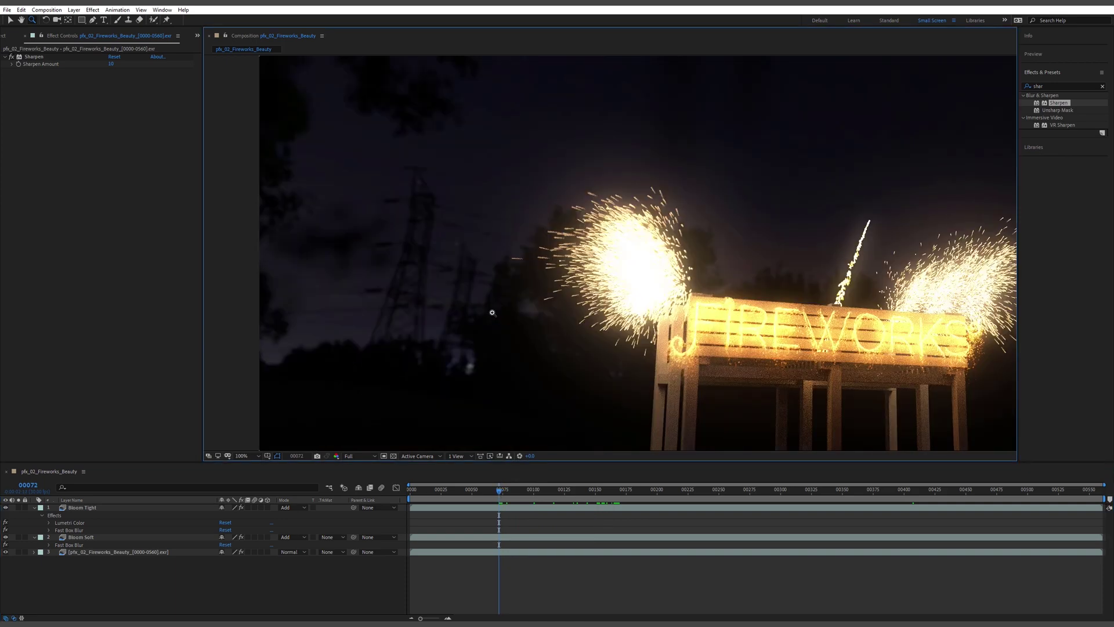
pyautogui.keyDown('alt'); pyautogui.click(632, 275); pyautogui.keyUp('alt')
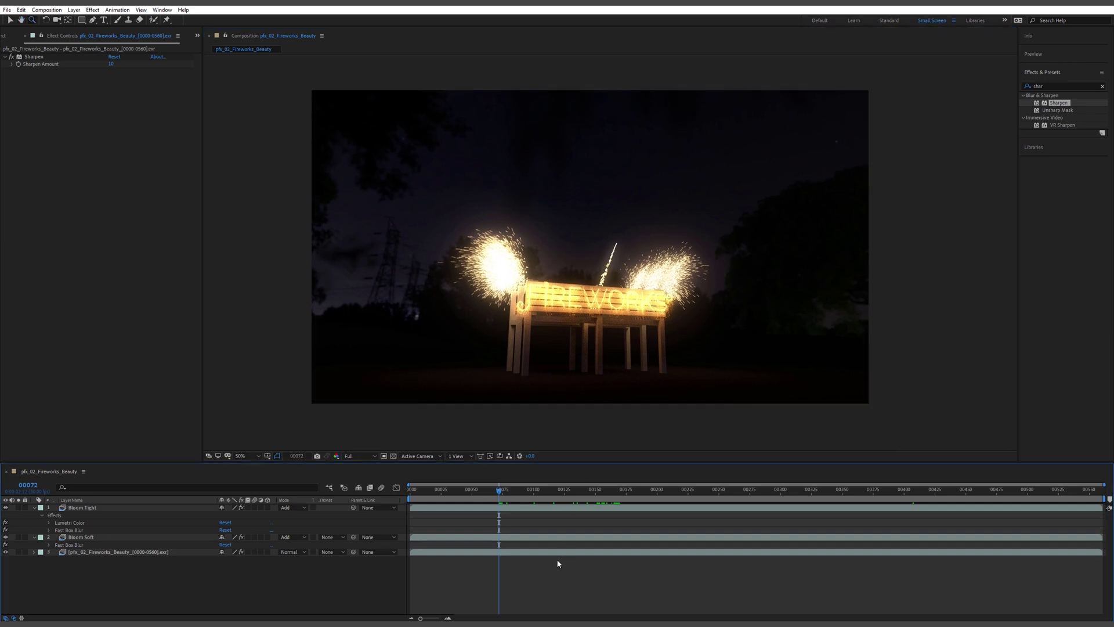
pyautogui.press('Home')
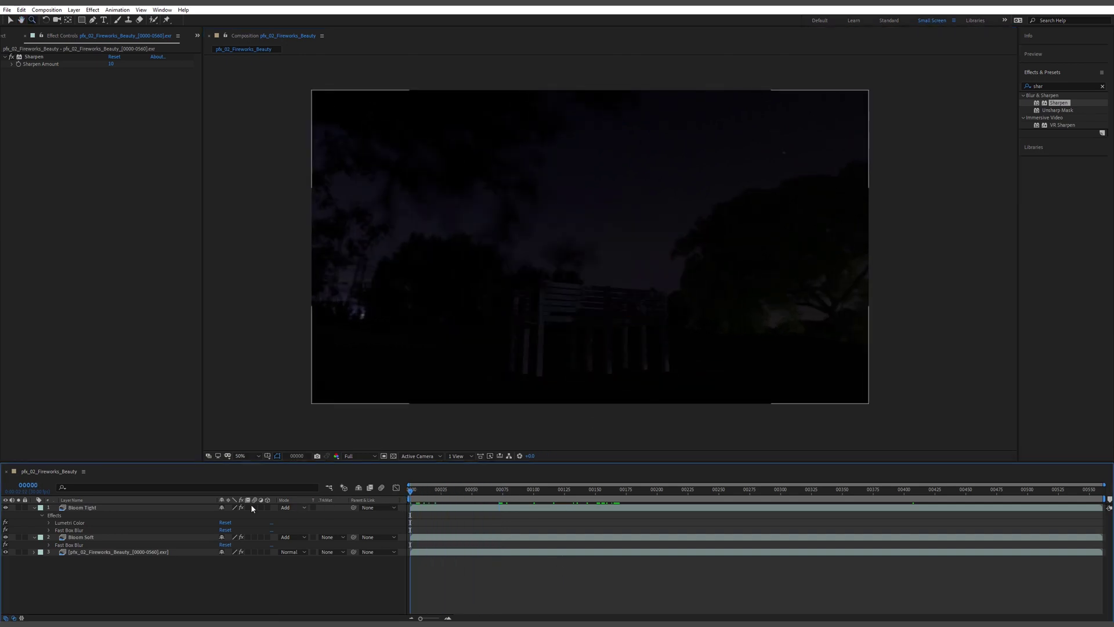
pyautogui.hotkey('ctrl', 'a')
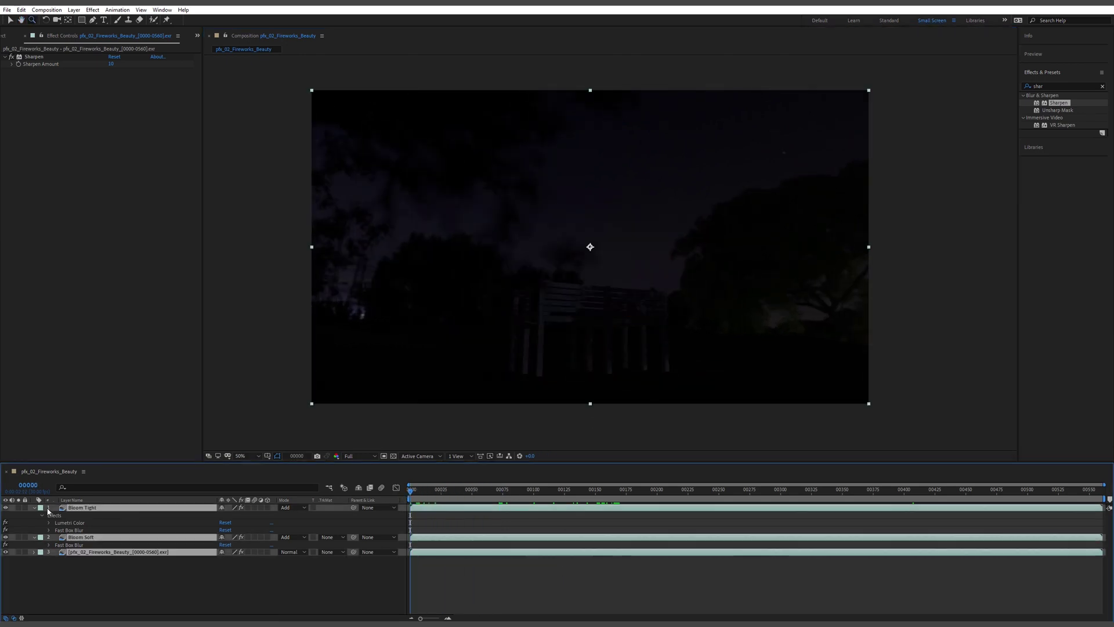
# - Collapse and deselect all three layers, then preview the finished comp from frame 0 and 00056
pyautogui.hotkey('ctrl', '`')
pyautogui.click(256, 542)
pyautogui.press('space')
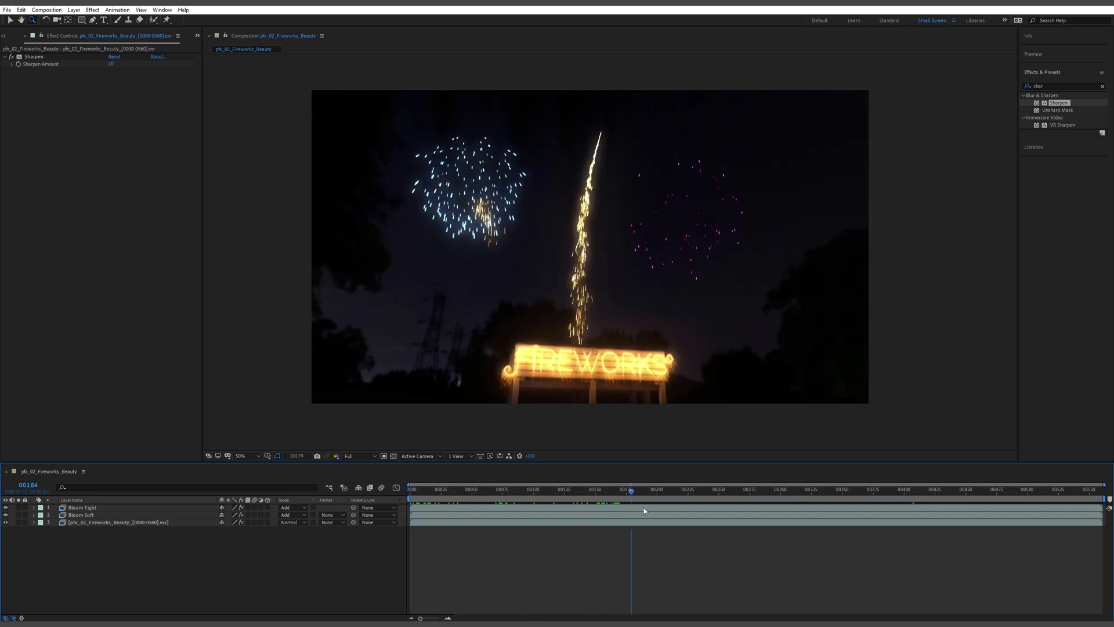
pyautogui.press('space')
pyautogui.press('space')
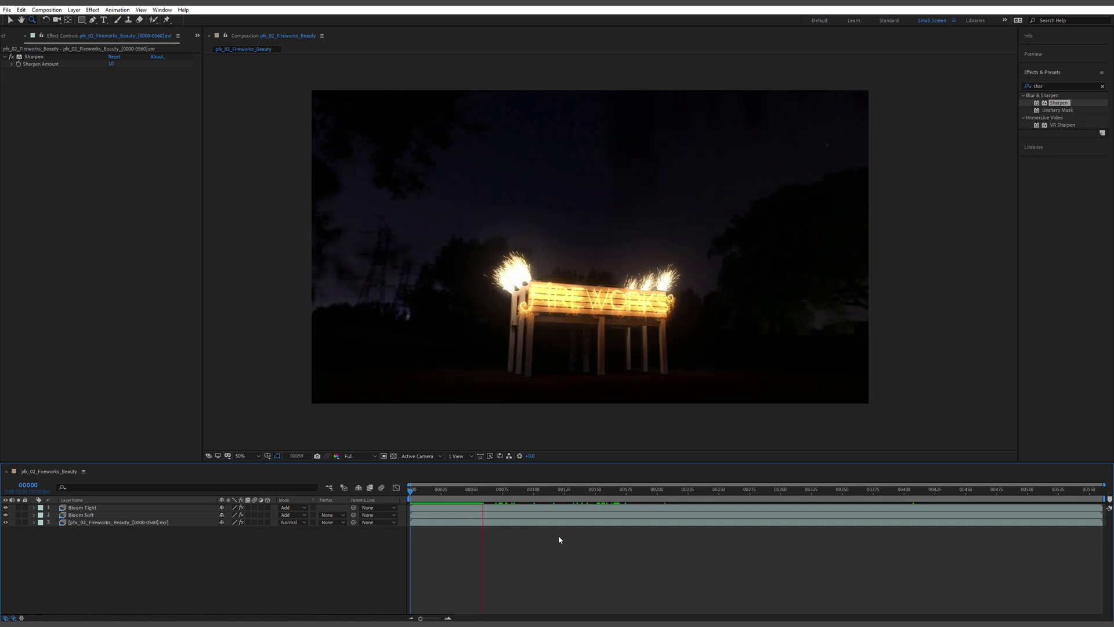
pyautogui.moveTo(488, 495)
pyautogui.mouseDown()
pyautogui.moveTo(449, 495)
pyautogui.moveTo(479, 495)
pyautogui.mouseUp()
pyautogui.press('space')
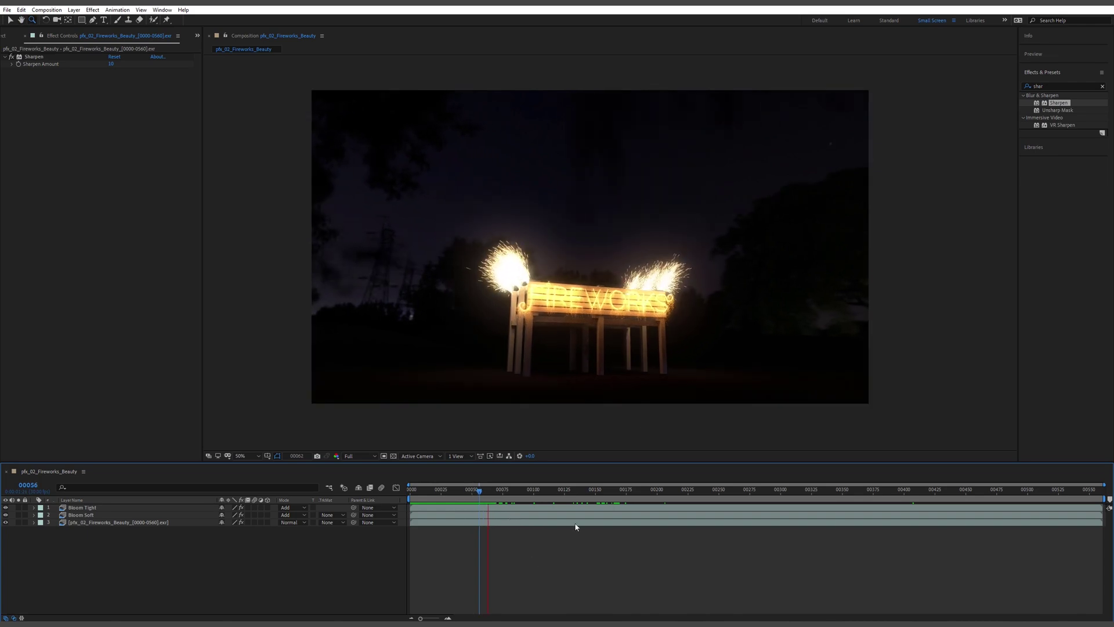